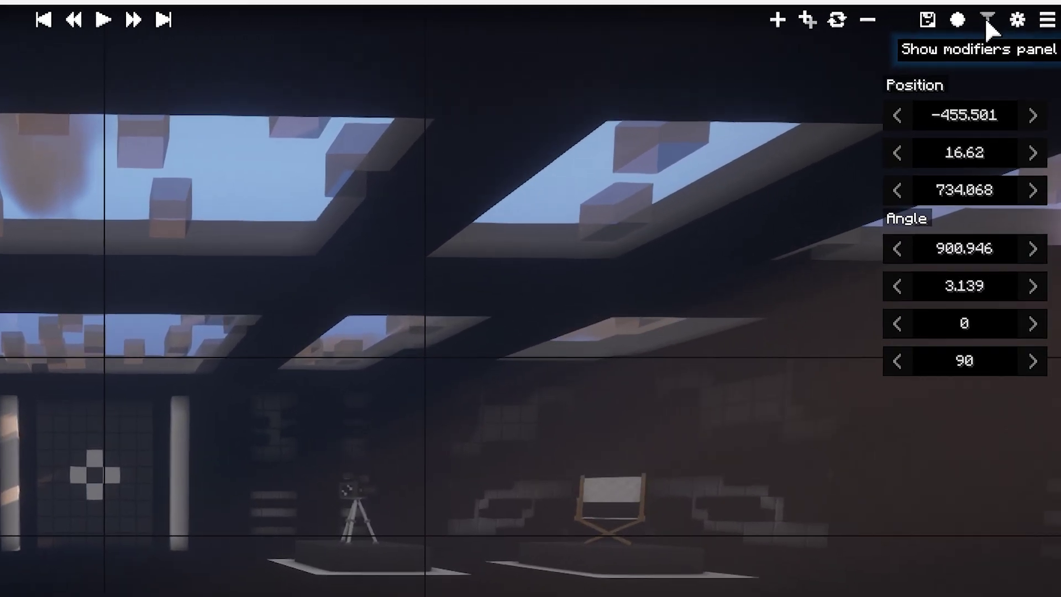
# Show the camera modifiers and add a Tracker modifier to the clip
pyautogui.click(1018, 17)
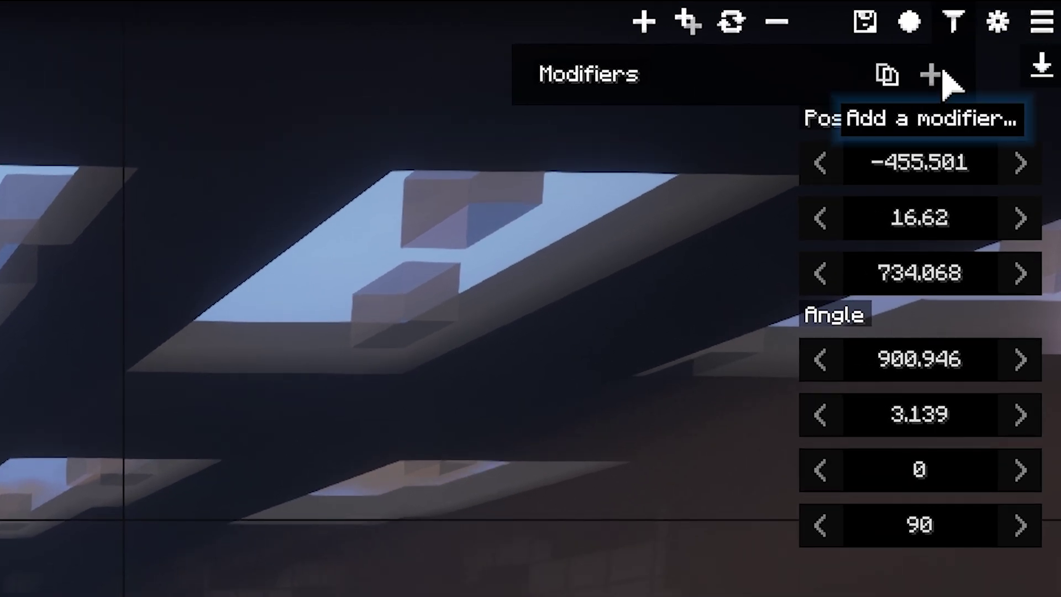
pyautogui.click(932, 75)
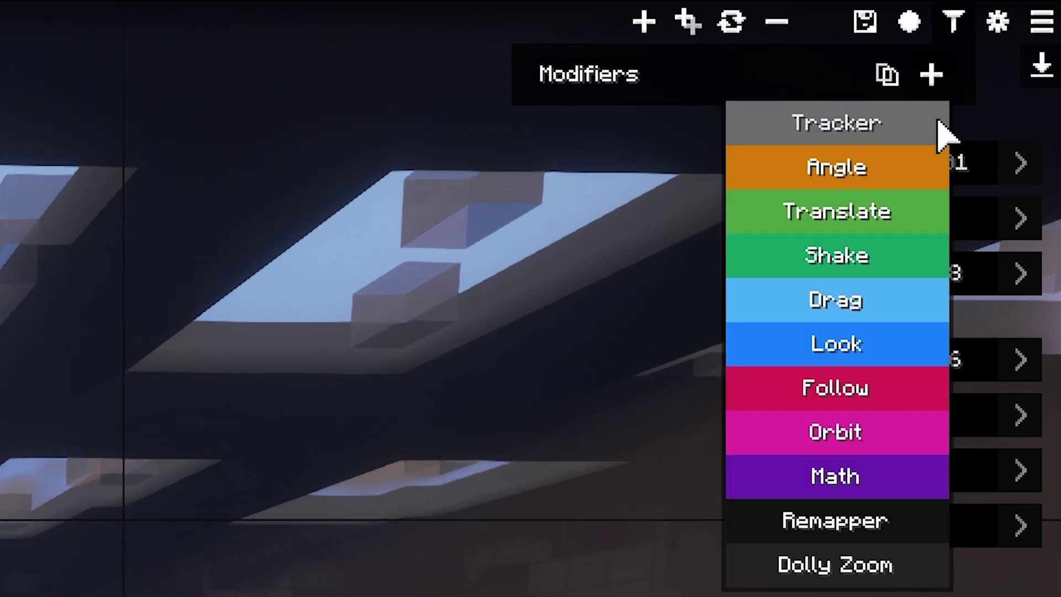
pyautogui.click(946, 134)
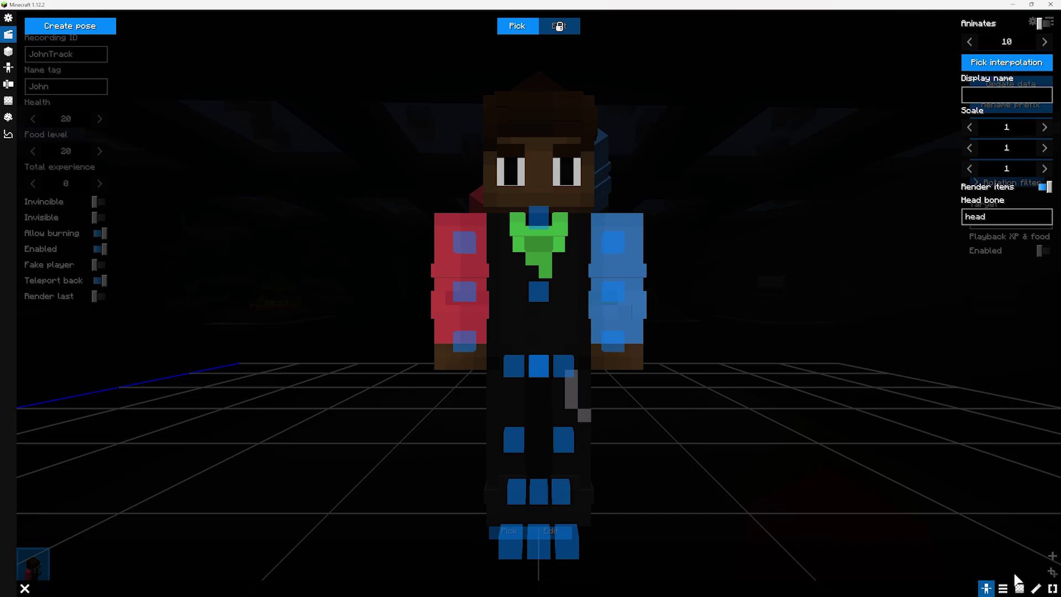
# Pick the Tracker morph for the actor's model and open its tracking type choice
pyautogui.click(1037, 589)
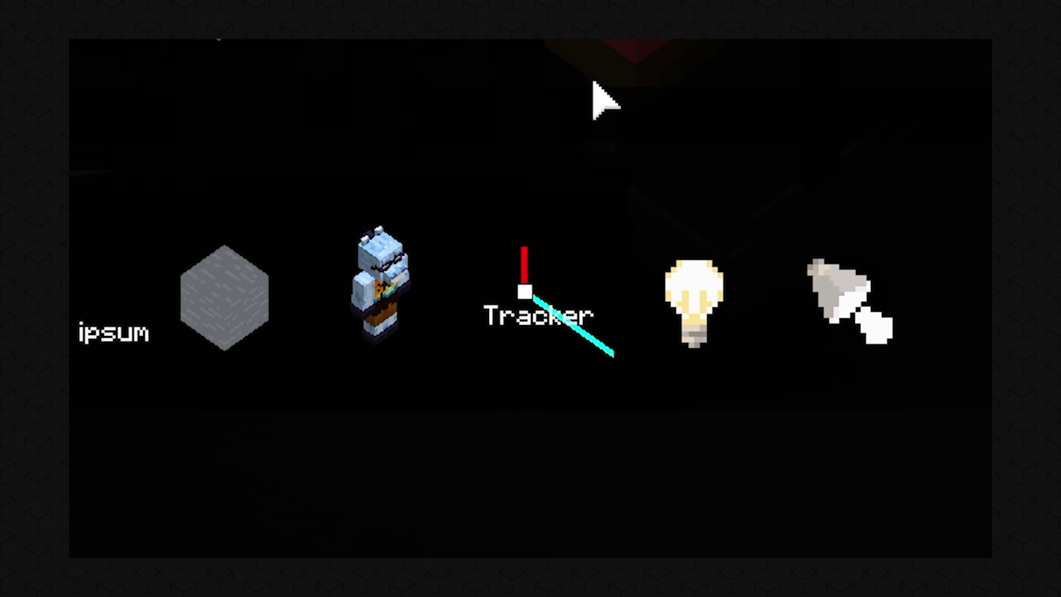
pyautogui.click(527, 308)
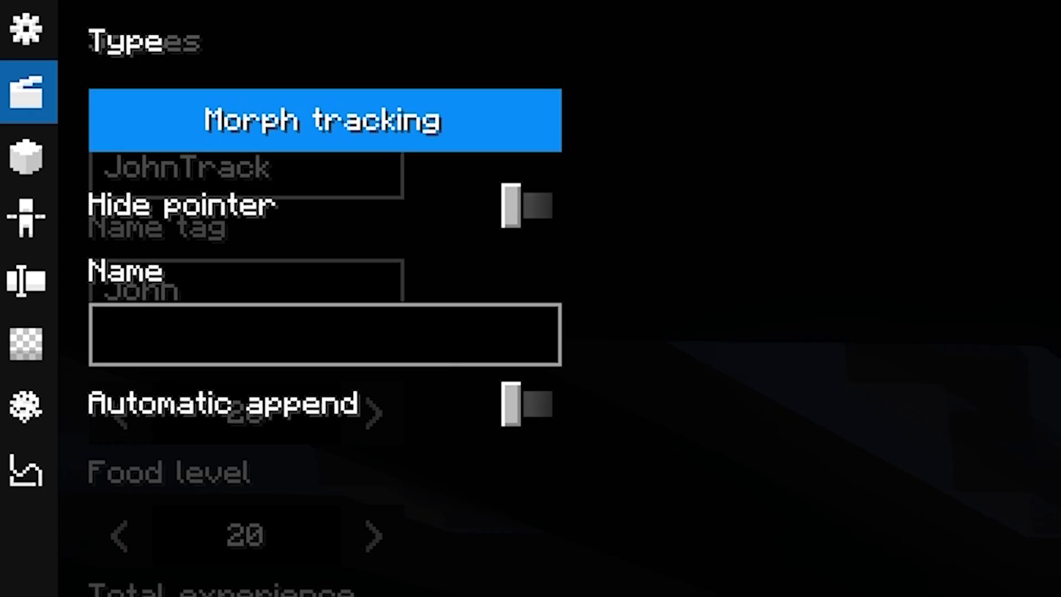
pyautogui.click(412, 130)
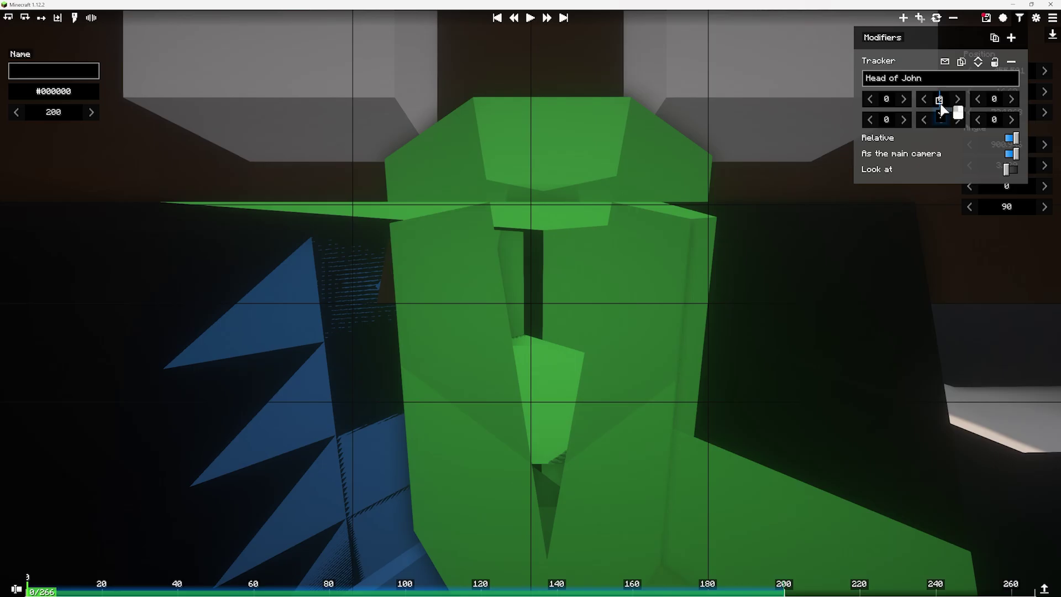
# Set the Tracker modifier's Y and Z offsets to 0.25 and play the shot
pyautogui.write('.25')
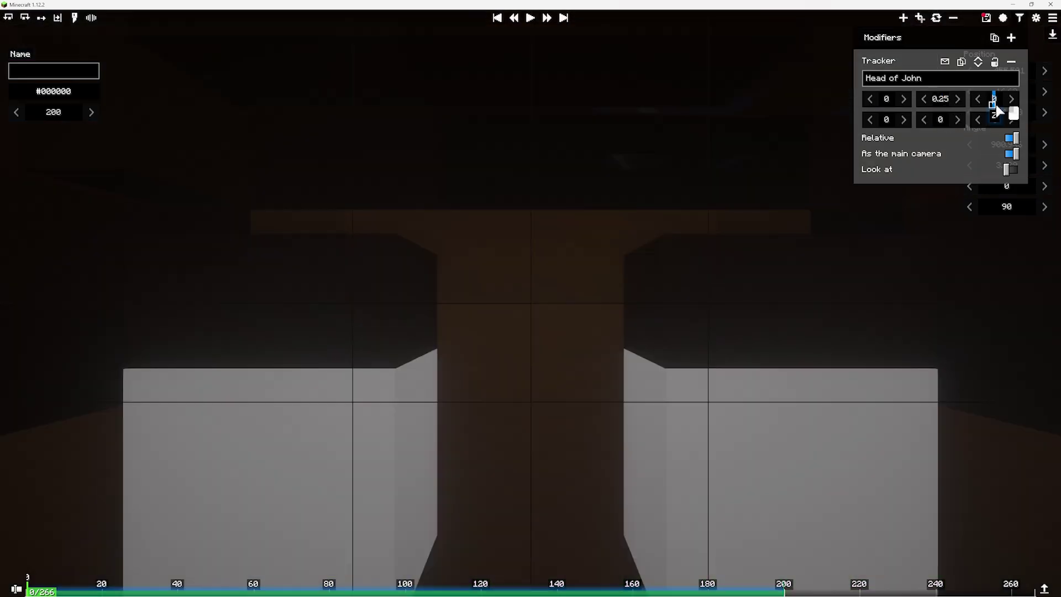
pyautogui.write('.25')
pyautogui.press('space')
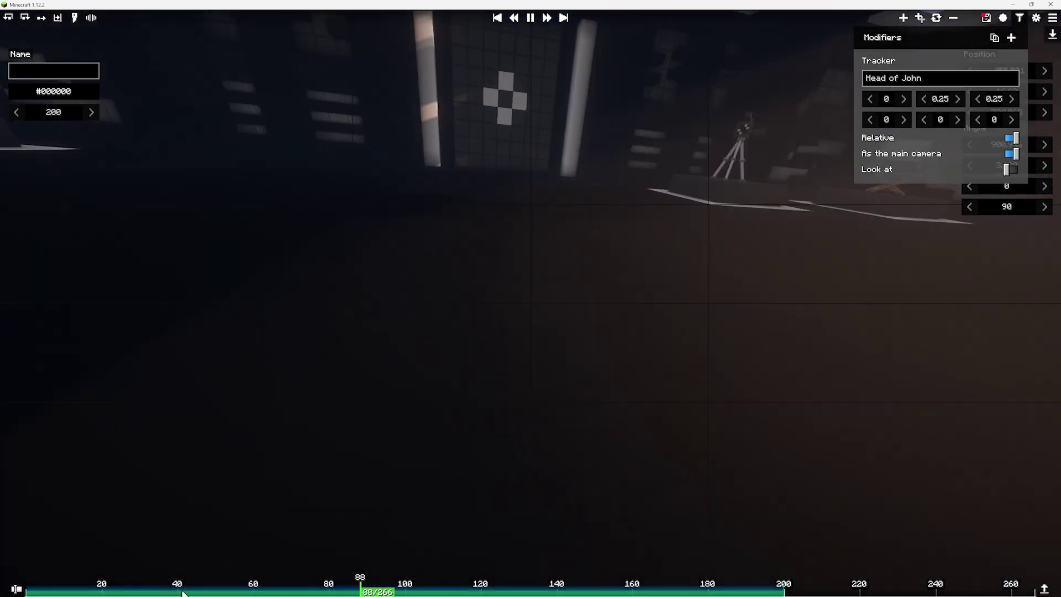
# Pause the shot, turn off the Tracker modifier's "As the main camera" option and resume playback
pyautogui.press('space')
pyautogui.click(1011, 154)
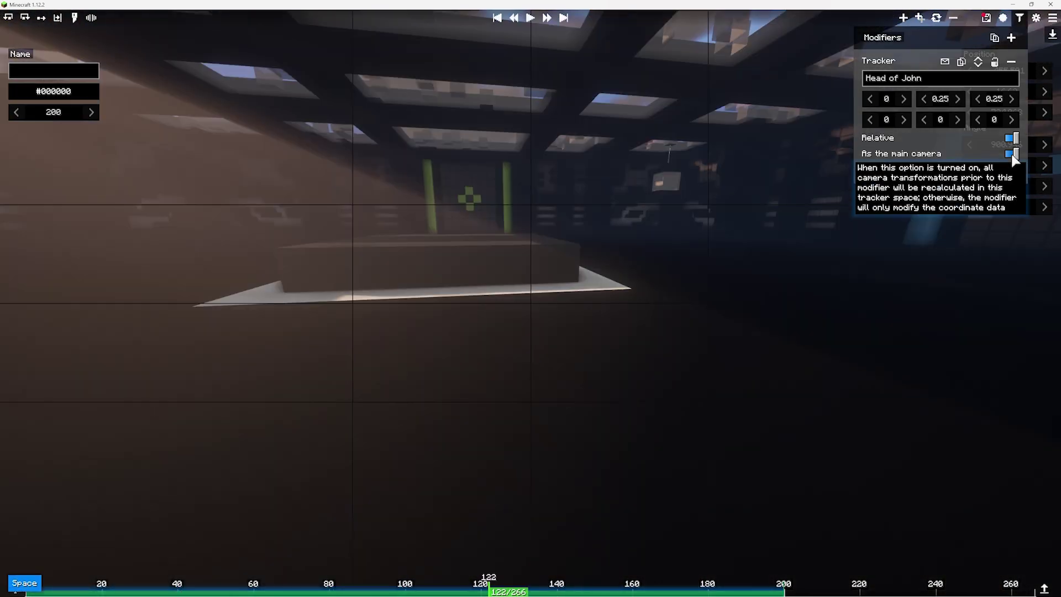
pyautogui.press('space')
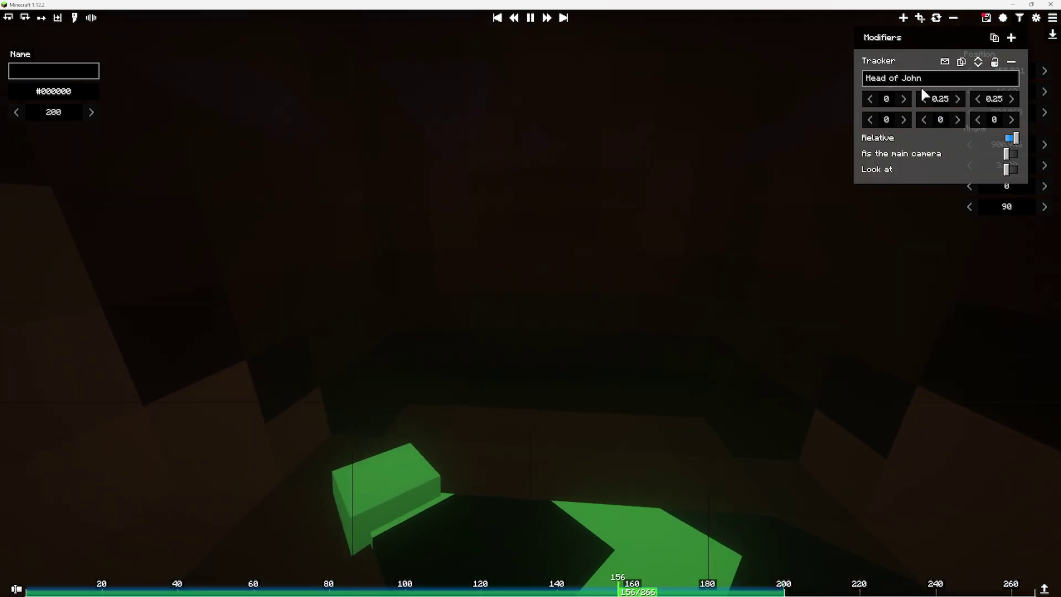
# Set the Tracker modifier's X offset to -1.25, pause playback and turn on its "Look at" option
pyautogui.click(887, 98)
pyautogui.write('-1.25')
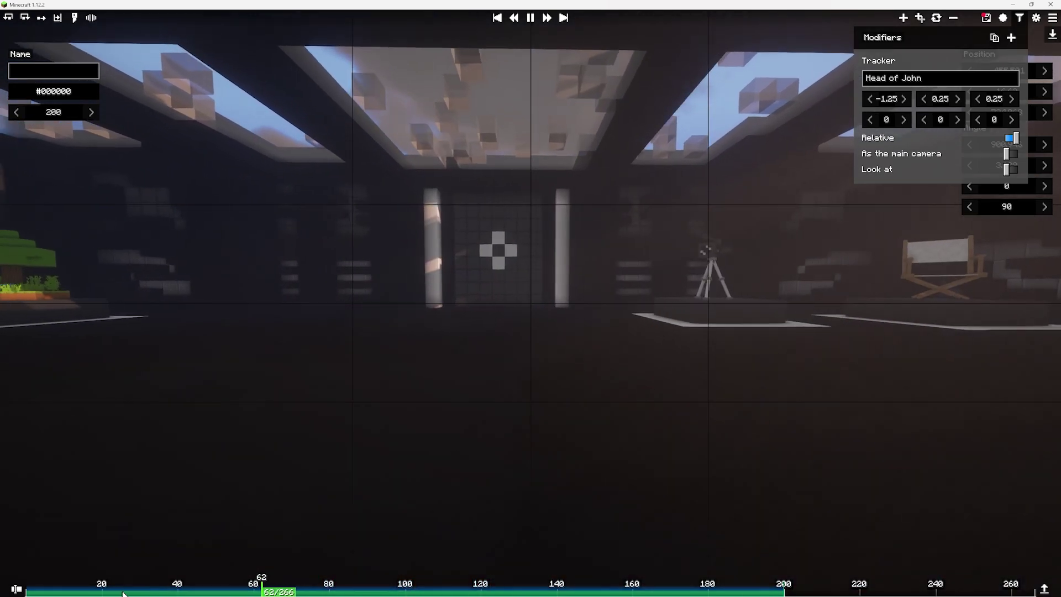
pyautogui.press('space')
pyautogui.click(1014, 169)
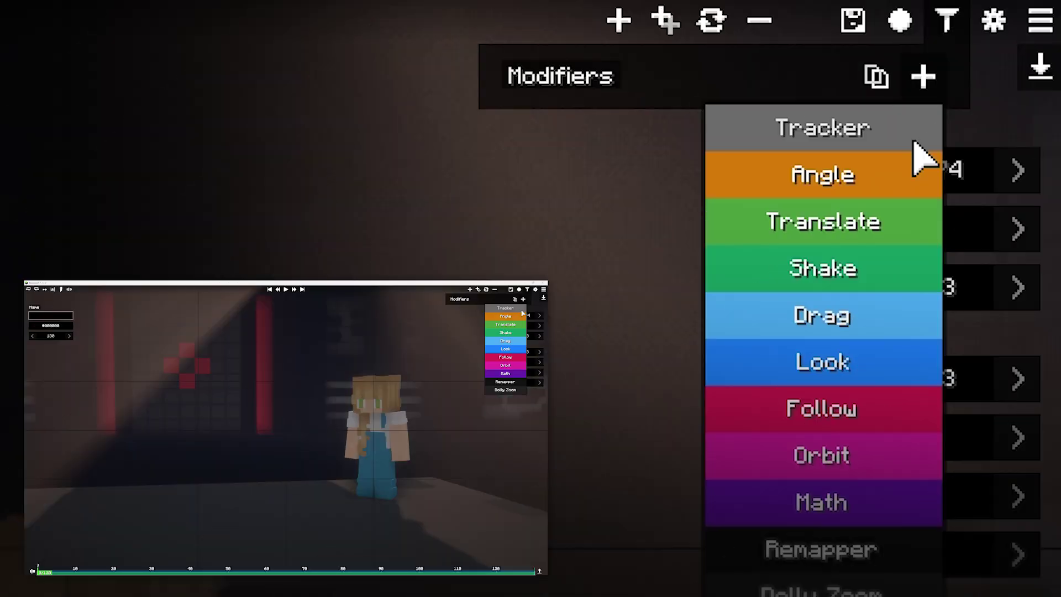
# Add an Angle modifier with yaw 3.5 and pitch -1.25, and adjust its roll and FOV
pyautogui.click(902, 178)
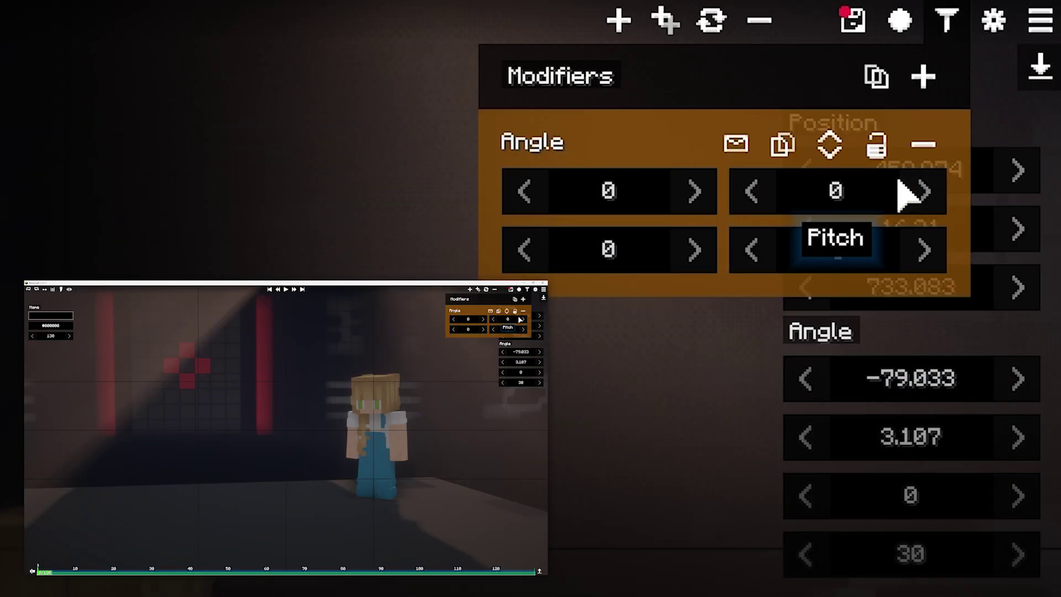
pyautogui.moveTo(625, 194); pyautogui.dragTo(657, 196)
pyautogui.moveTo(807, 191)
pyautogui.mouseDown()
pyautogui.moveTo(842, 191)
pyautogui.moveTo(795, 194)
pyautogui.mouseUp()
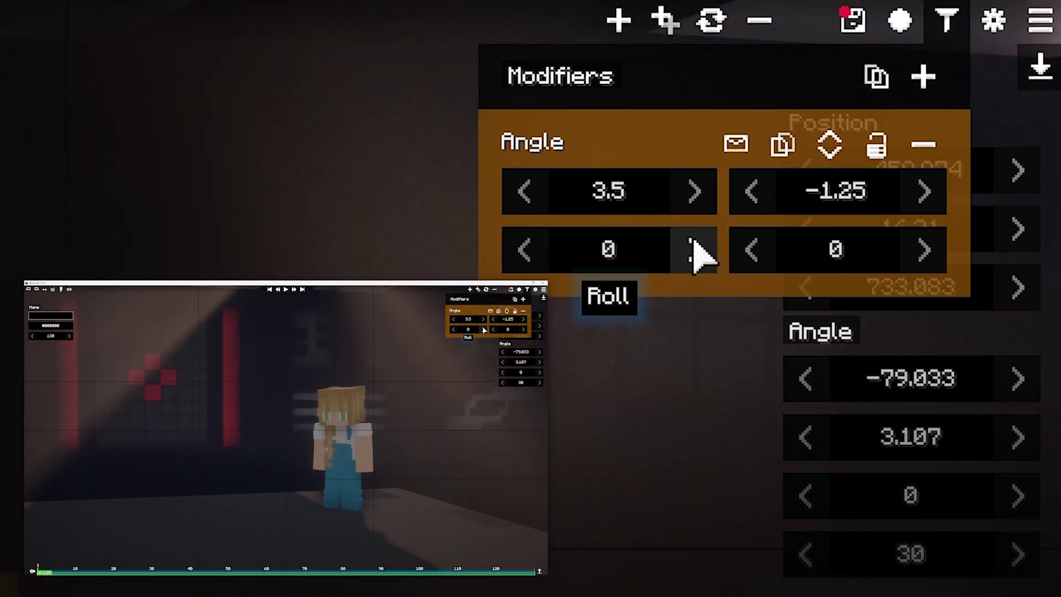
pyautogui.moveTo(644, 249); pyautogui.dragTo(597, 273)
pyautogui.moveTo(884, 264); pyautogui.dragTo(736, 264)
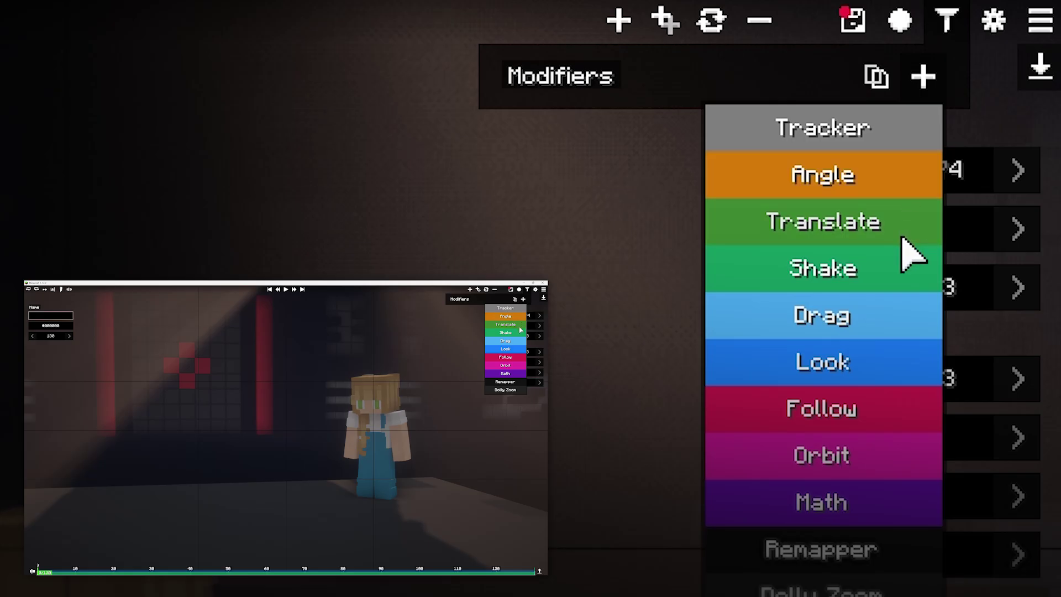
# Add a Translate modifier with an X offset of 0.5 and try out its Y and Z offsets
pyautogui.click(901, 227)
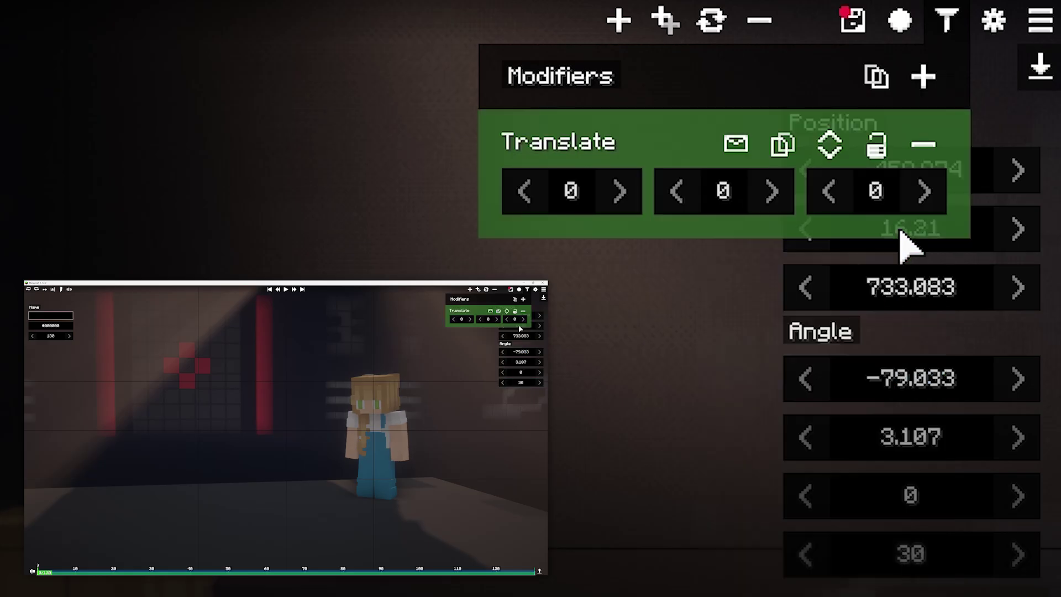
pyautogui.moveTo(584, 204)
pyautogui.mouseDown()
pyautogui.moveTo(644, 204)
pyautogui.moveTo(594, 204)
pyautogui.mouseUp()
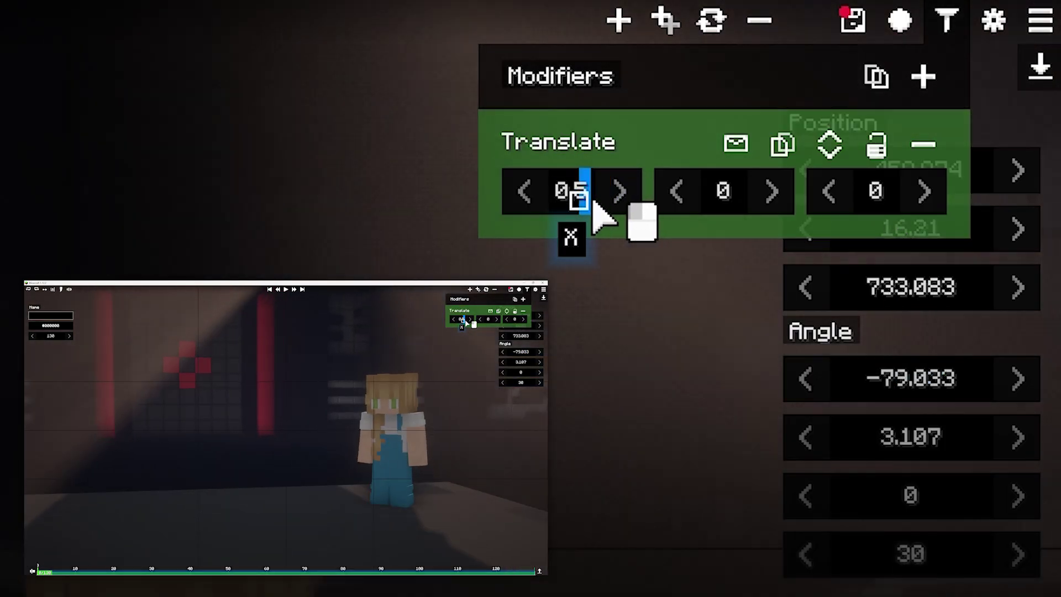
pyautogui.moveTo(720, 201); pyautogui.dragTo(695, 186)
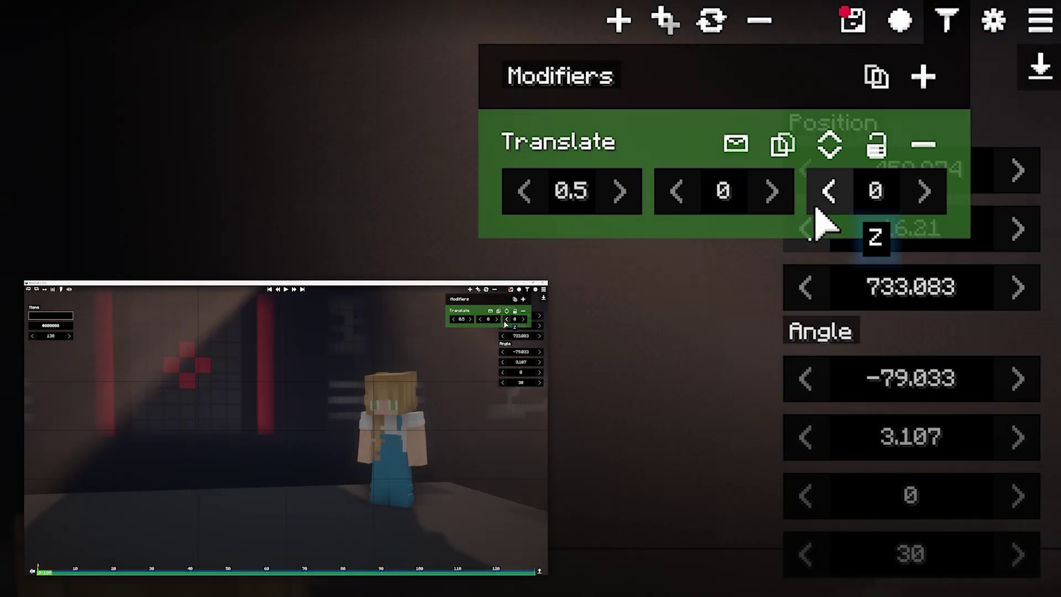
pyautogui.moveTo(851, 207)
pyautogui.mouseDown()
pyautogui.moveTo(884, 213)
pyautogui.moveTo(855, 202)
pyautogui.mouseUp()
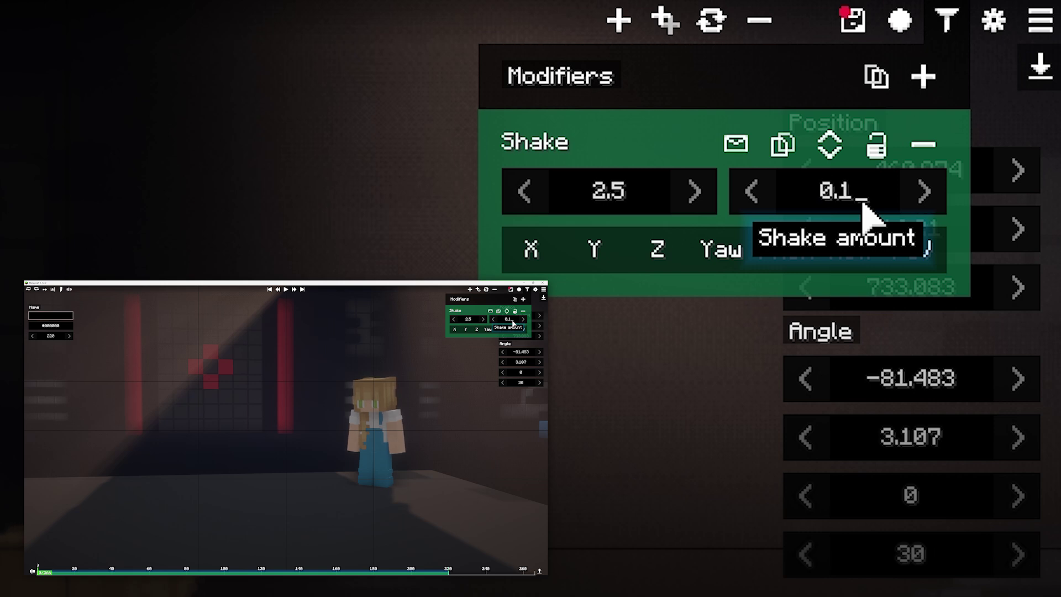
# Apply the Shake modifier to the camera's Y axis and play the shot to preview it
pyautogui.click(613, 251)
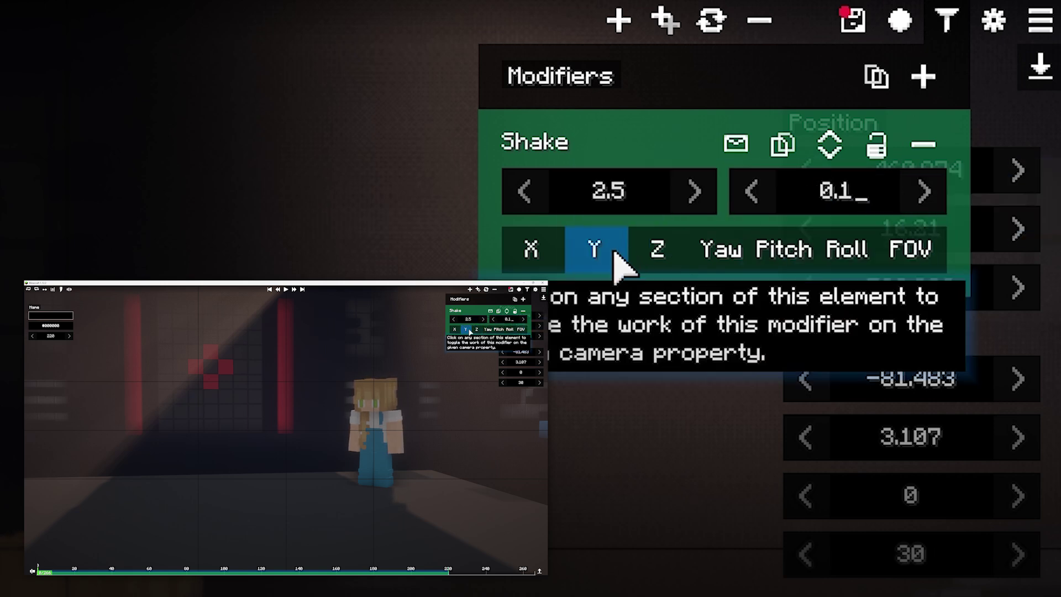
pyautogui.press('space')
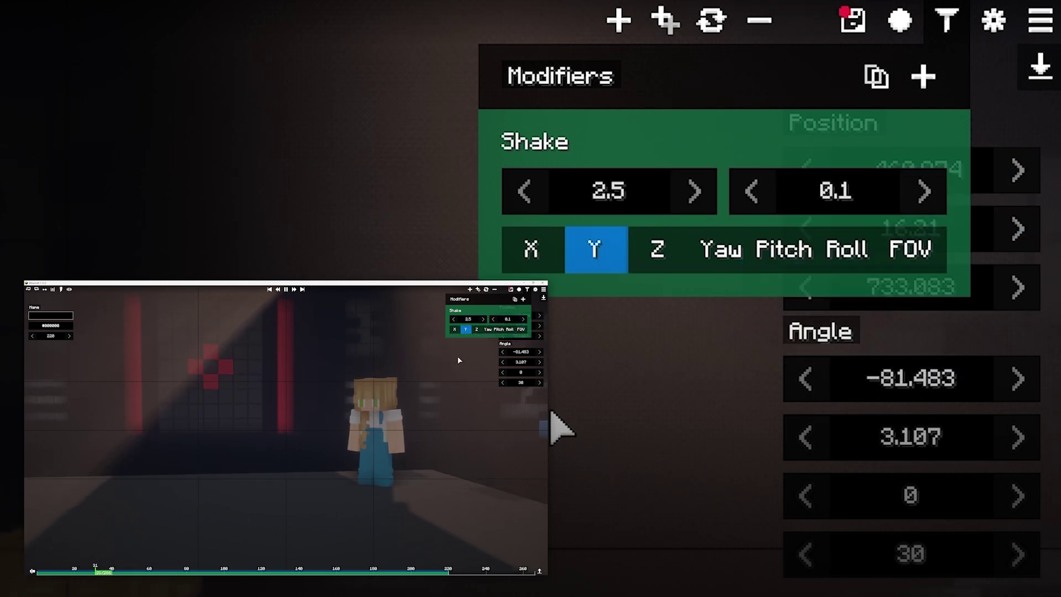
pyautogui.scroll(-2, 635, 271)
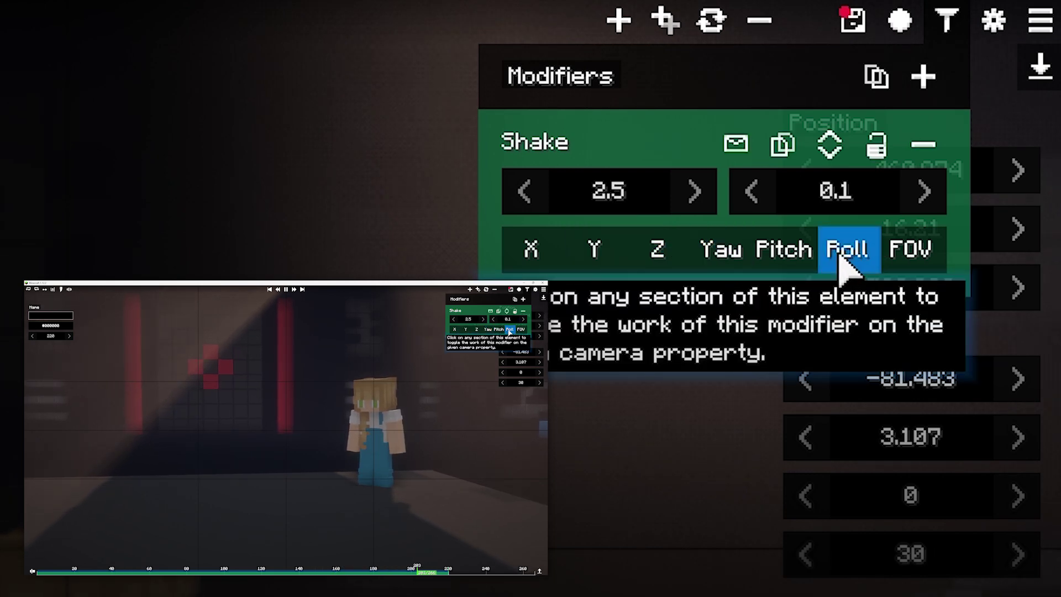
pyautogui.scroll(-1, 861, 277)
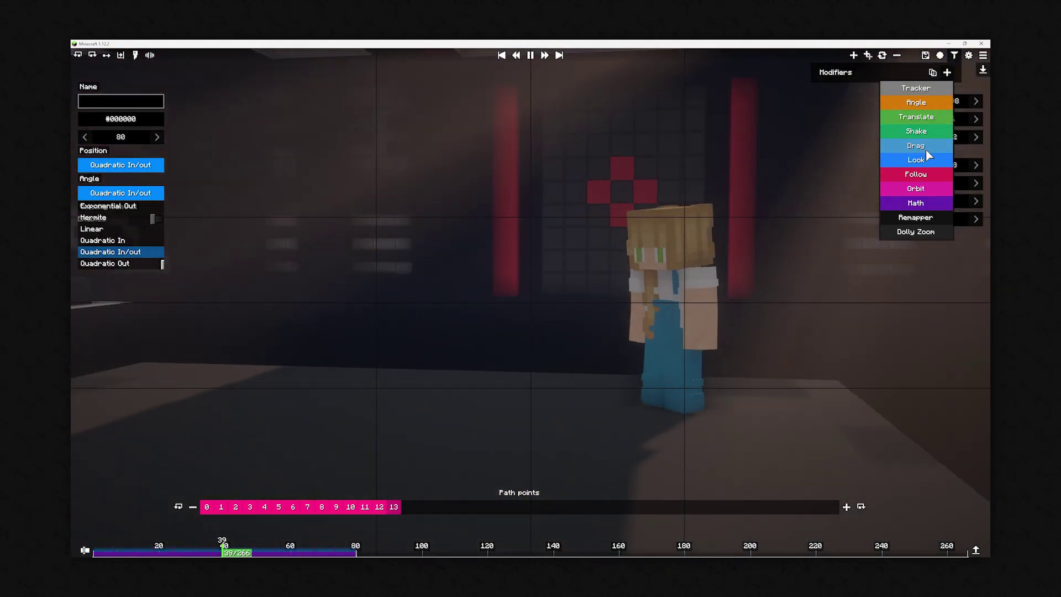
# Add a Drag modifier to the path clip and set its linear factor to 0.05
pyautogui.click(918, 145)
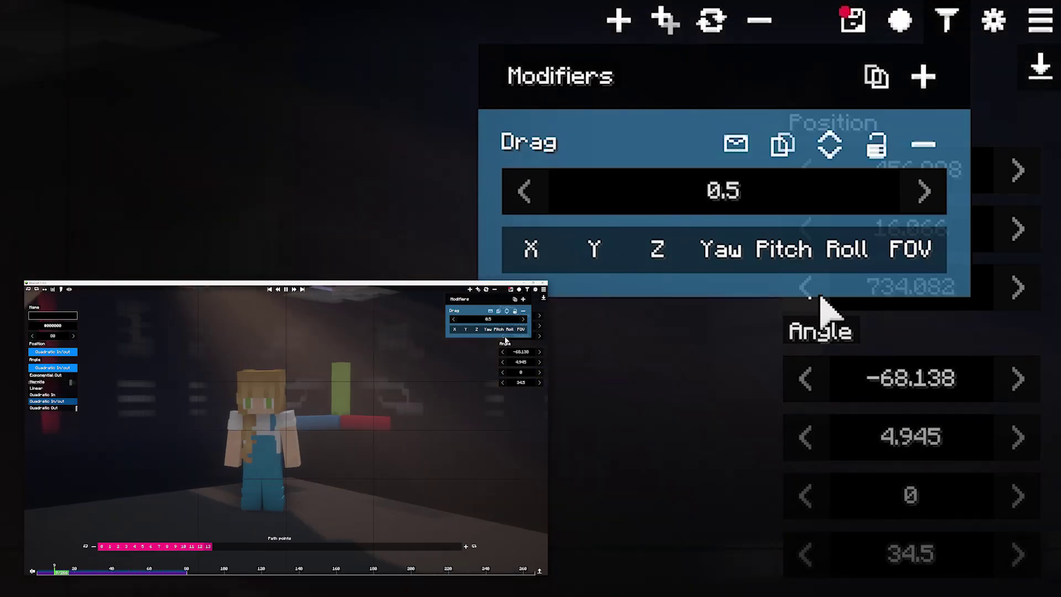
pyautogui.moveTo(912, 113)
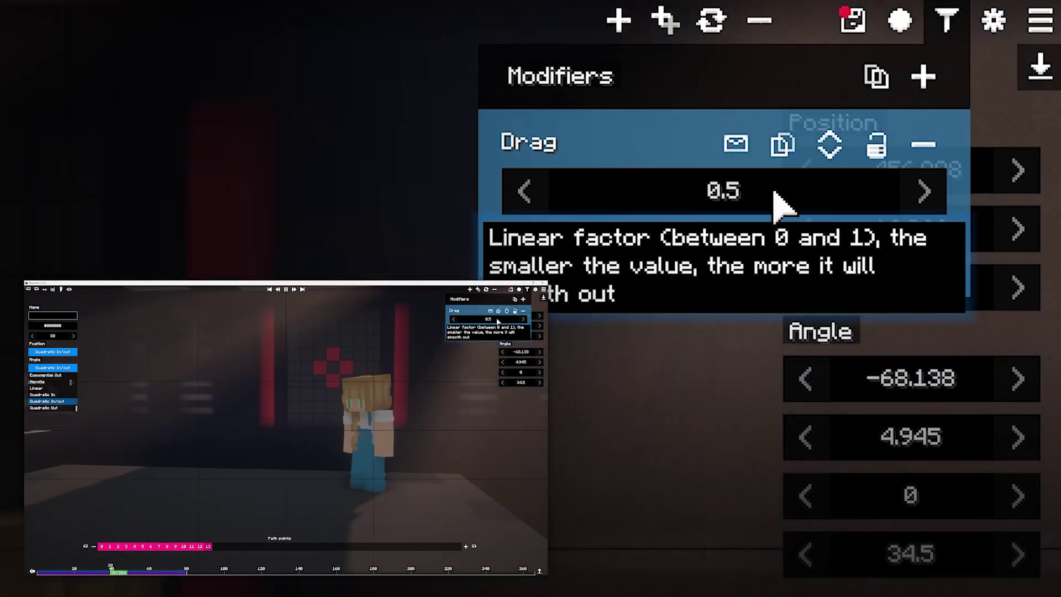
pyautogui.press('Right')
pyautogui.press('Right')
pyautogui.write('0')
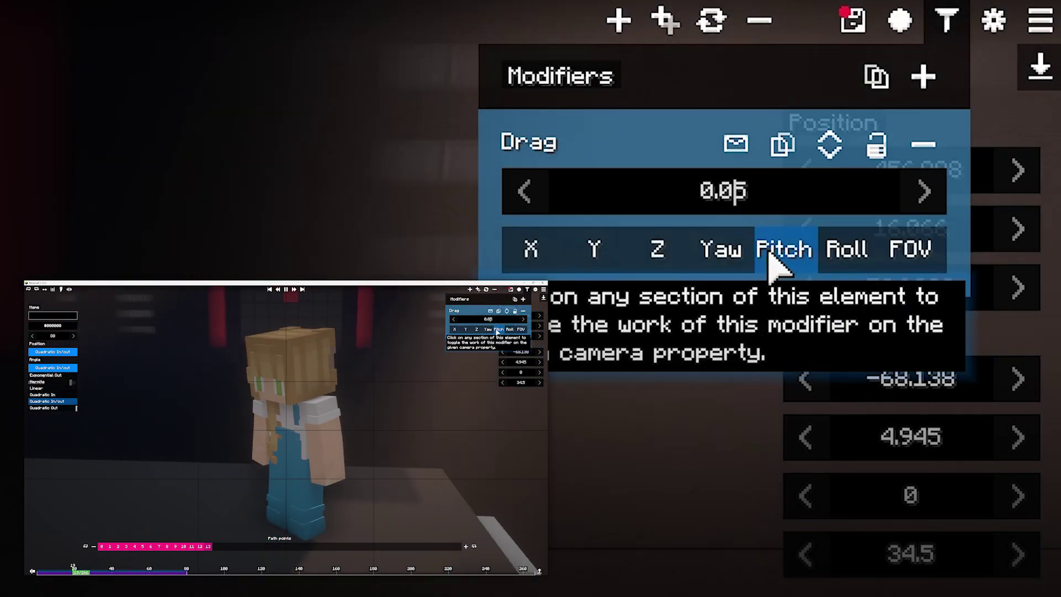
# Apply the Drag modifier to the X, Y, Z, Yaw and Pitch camera properties
pyautogui.click(531, 249)
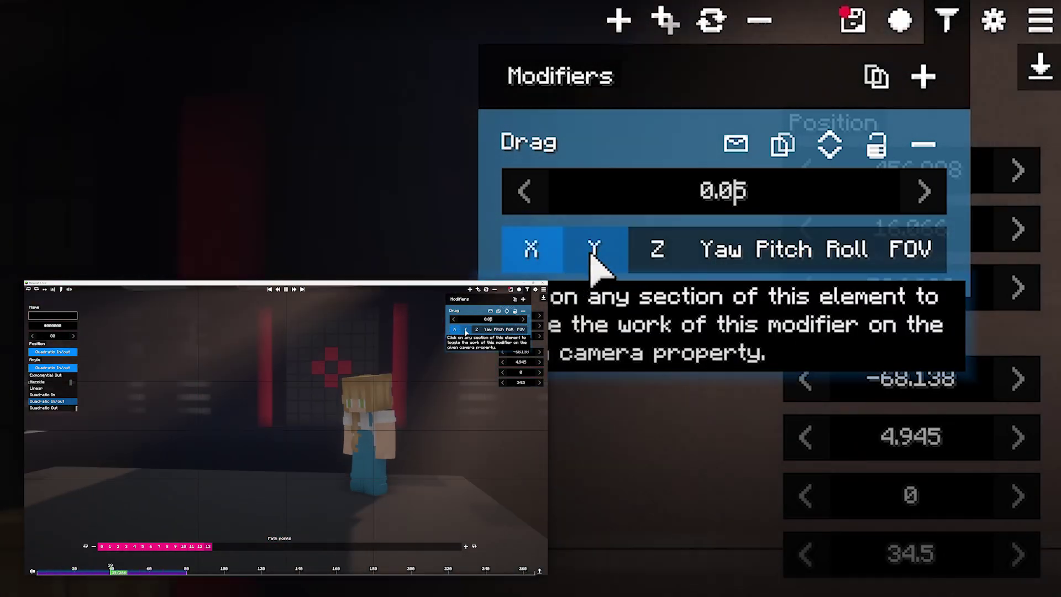
pyautogui.click(596, 257)
pyautogui.click(655, 259)
pyautogui.click(721, 260)
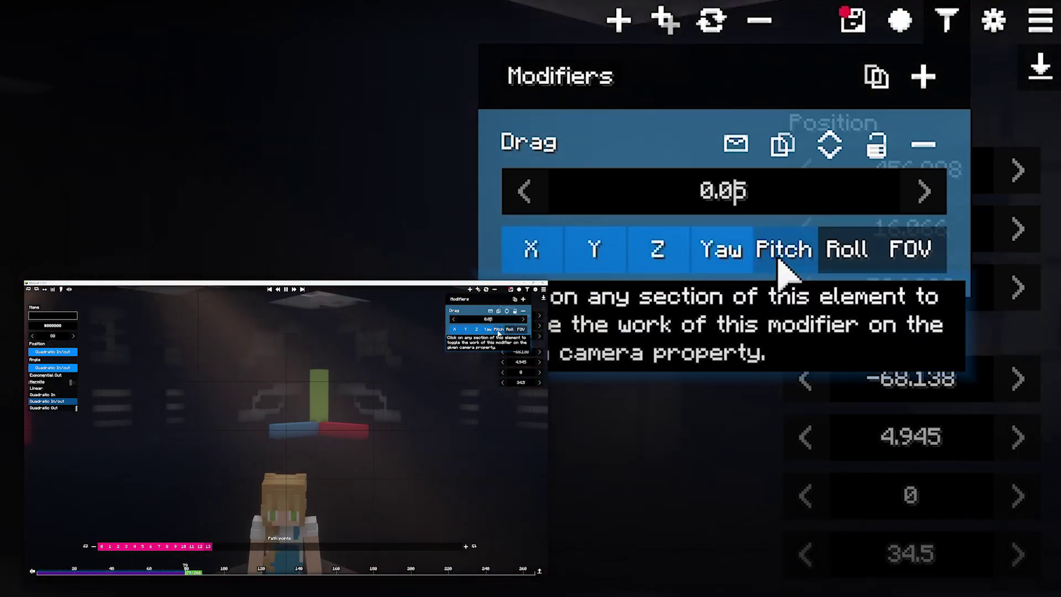
pyautogui.click(784, 260)
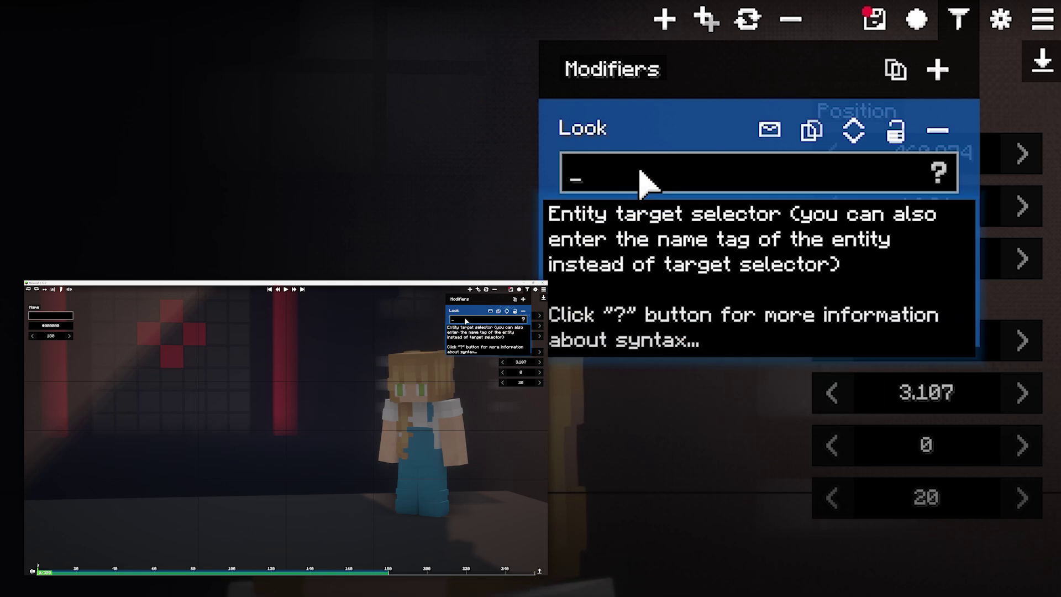
# Target the actor by name tag in the Look modifier and set its Y offset to 1
pyautogui.write('n')
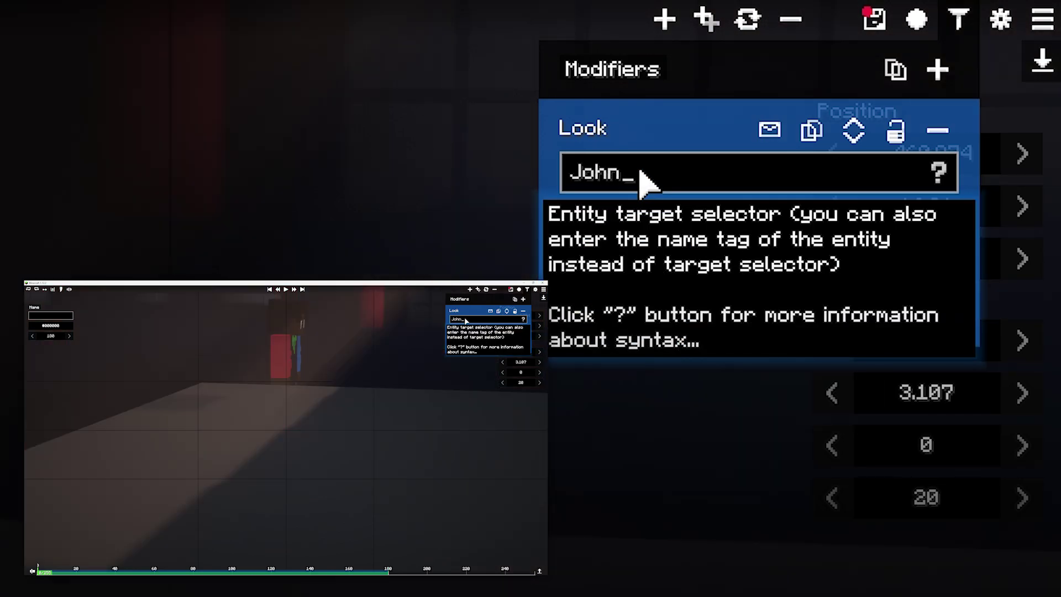
pyautogui.click(802, 268)
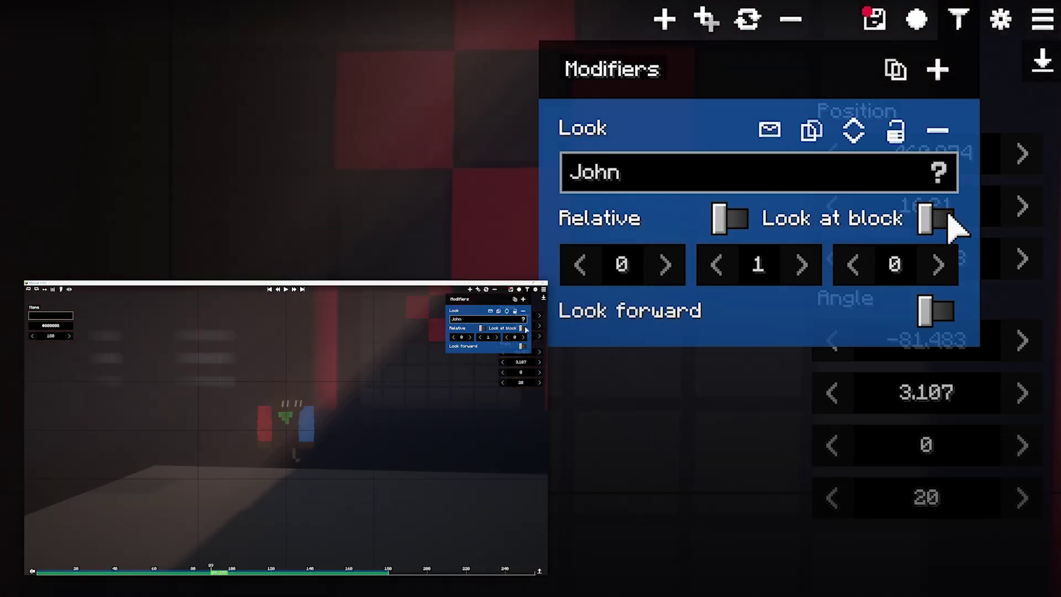
# Switch the Look modifier to look at a block and set the block coordinates to -457, 15, 736
pyautogui.click(940, 219)
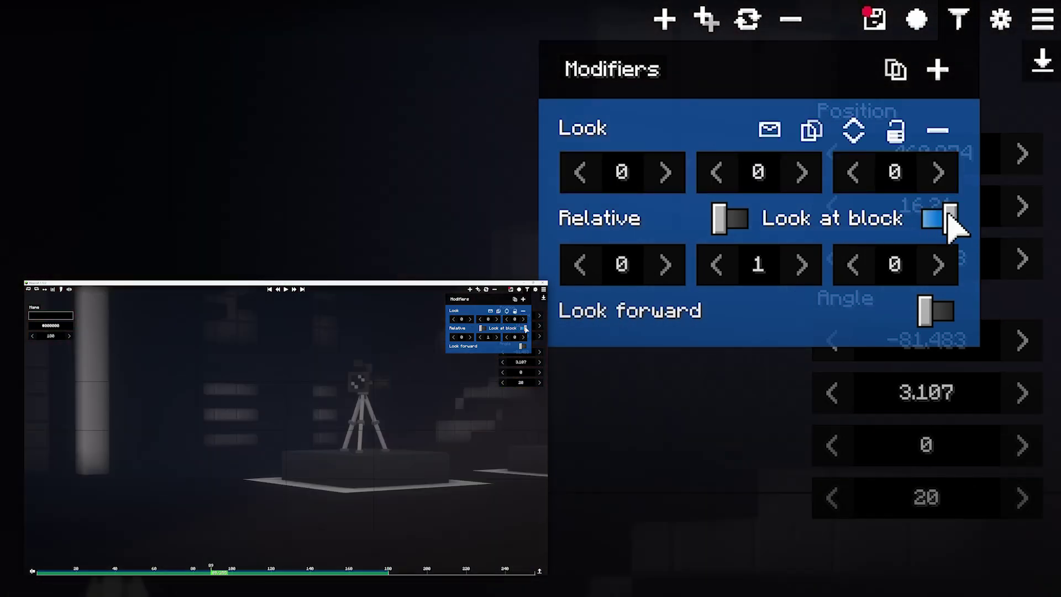
pyautogui.click(628, 179)
pyautogui.write('-457')
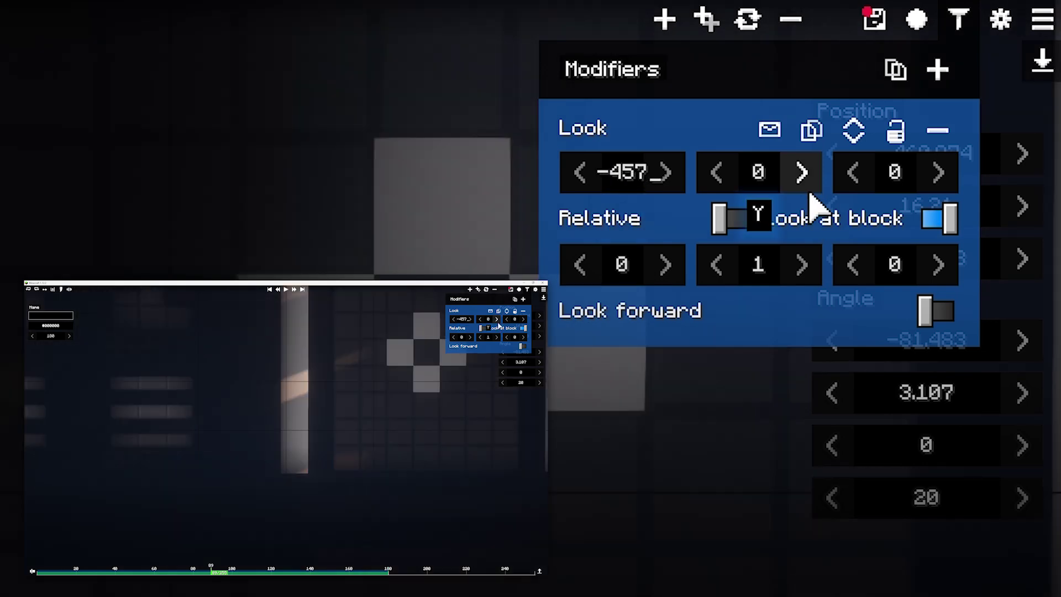
pyautogui.write('15')
pyautogui.press('Tab')
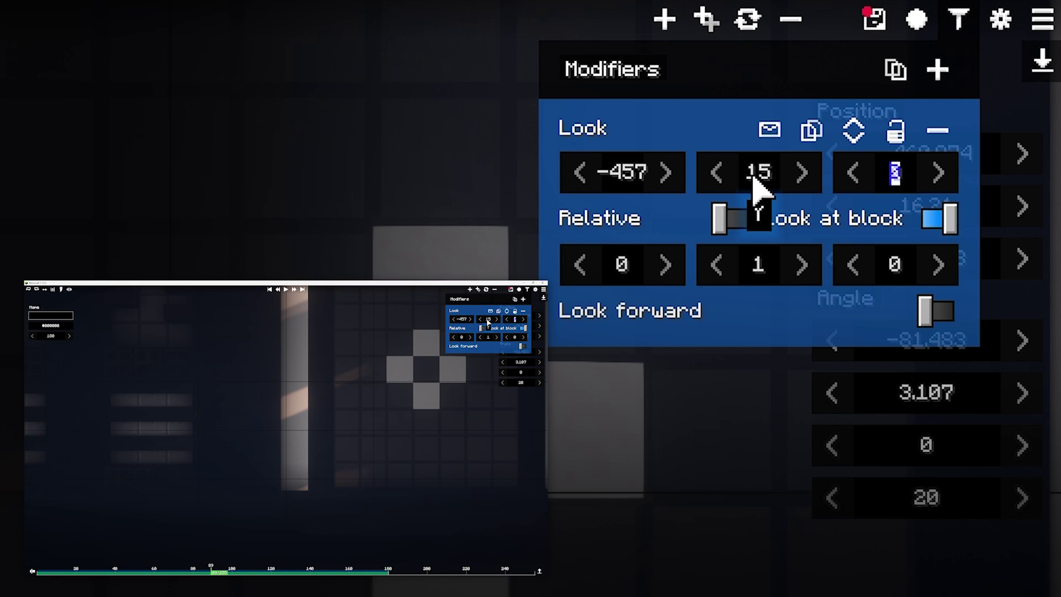
pyautogui.write('736')
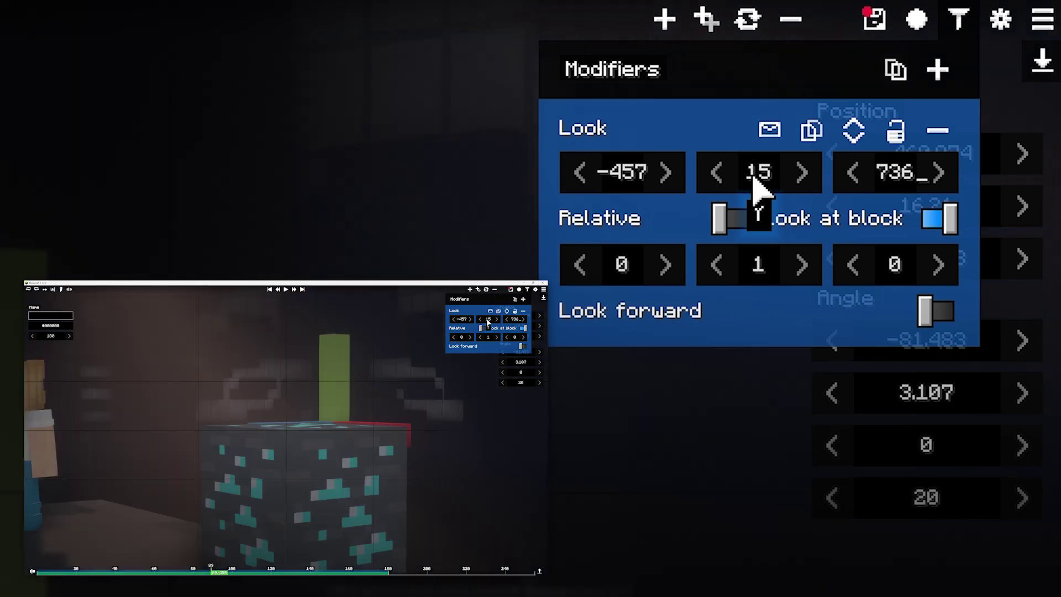
# Set the Look modifier's Y offset to 0.5 and enable Look forward
pyautogui.click(729, 272)
pyautogui.write('.5')
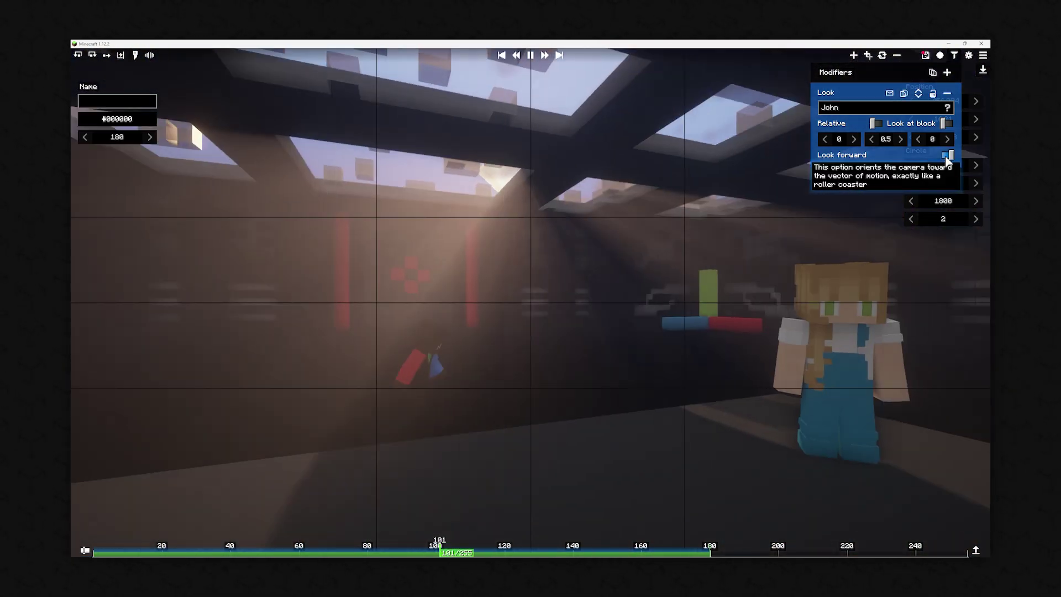
pyautogui.click(945, 155)
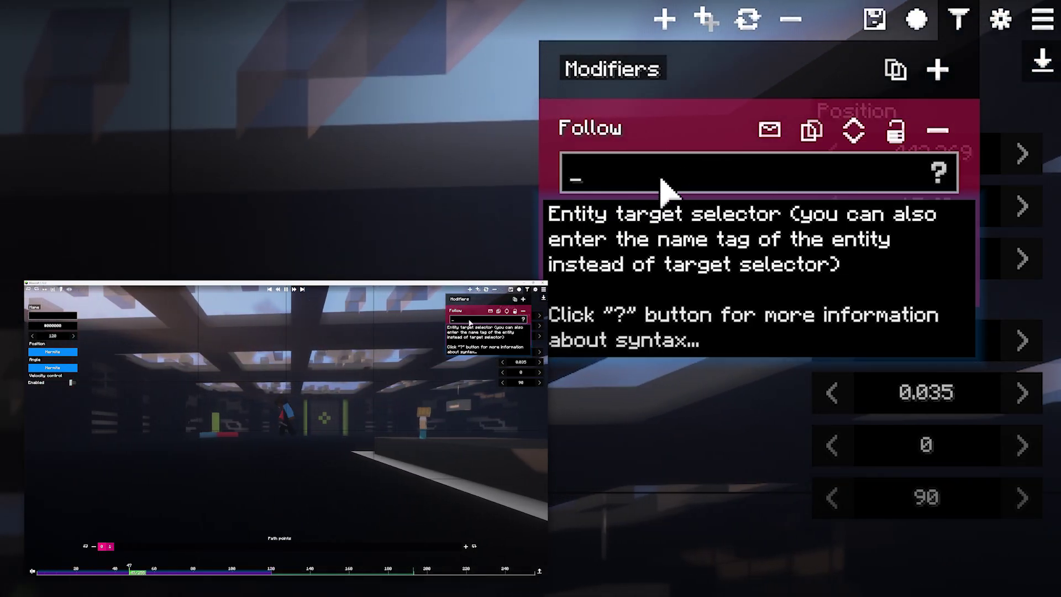
# Target the actor by name tag in the Follow modifier and toggle its Relative option
pyautogui.write('n')
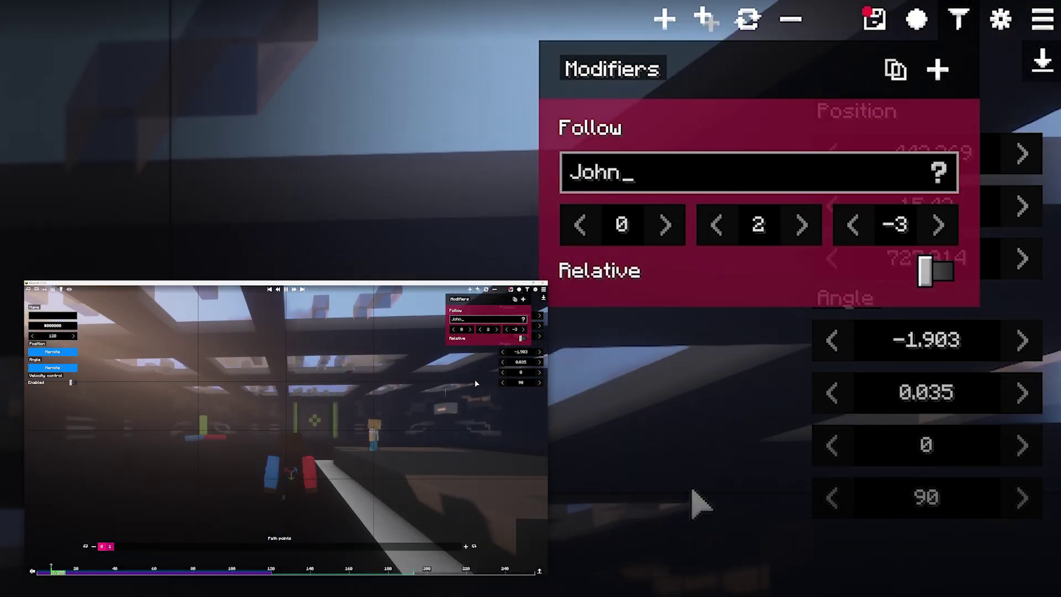
pyautogui.moveTo(952, 274)
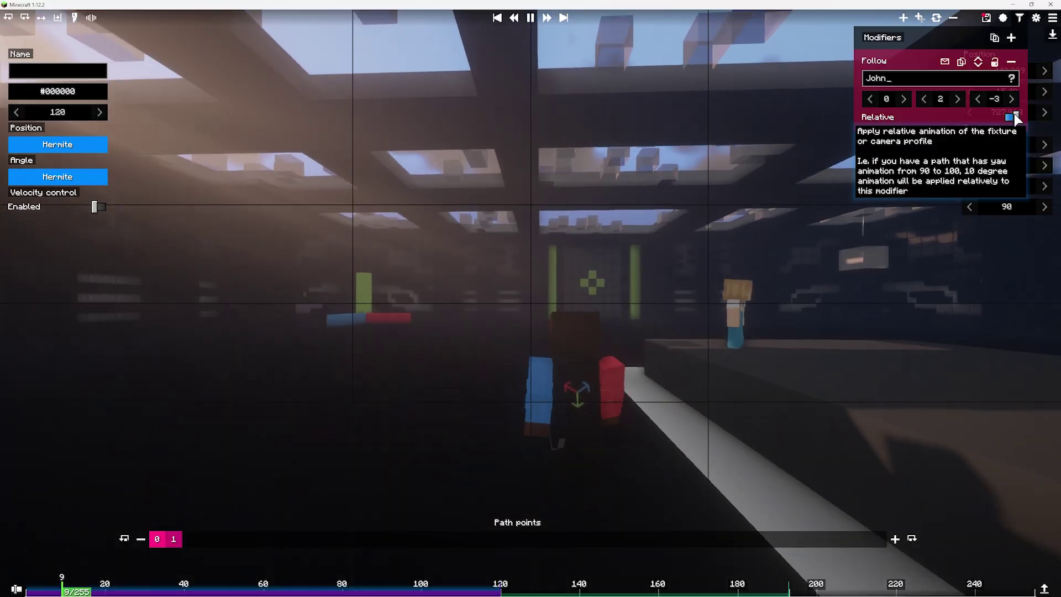
pyautogui.click(522, 339)
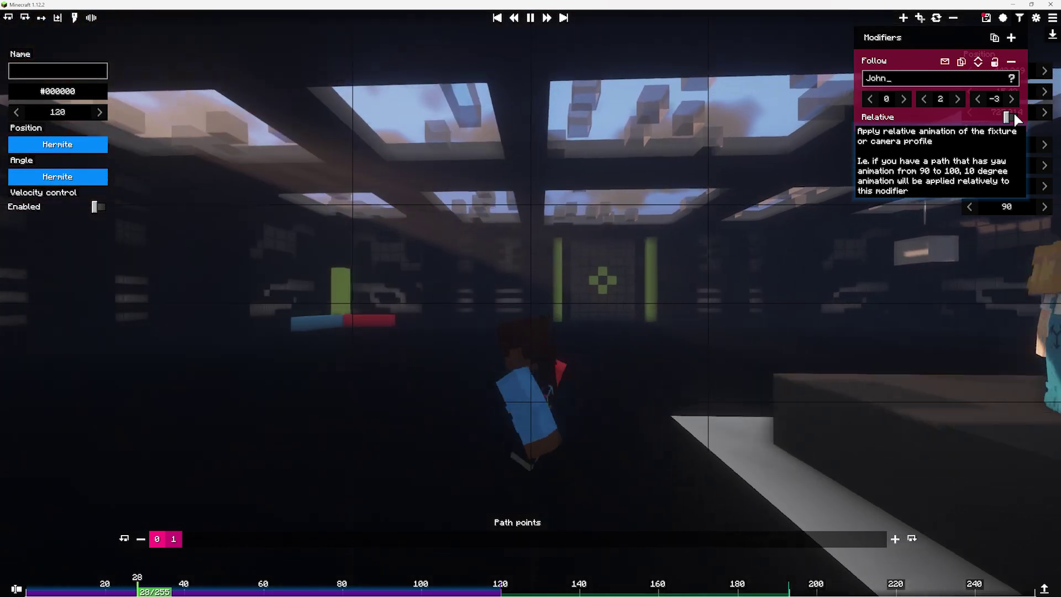
pyautogui.click(1013, 117)
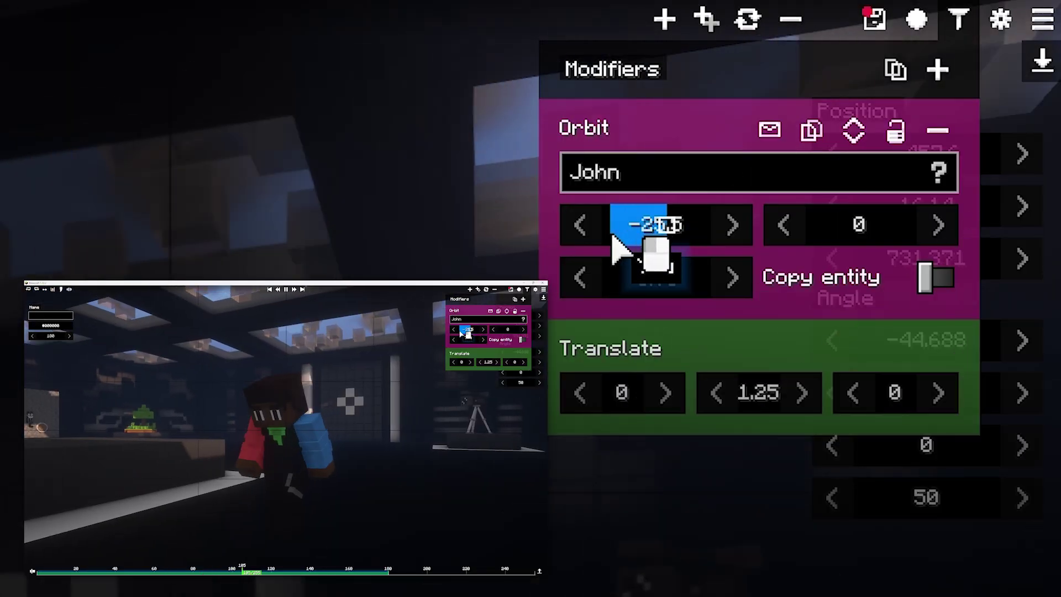
# Set the Orbit modifier's yaw to -3.25, pitch to -20.75 and distance to 7.5, and enable Copy entity
pyautogui.moveTo(645, 237); pyautogui.dragTo(339, 366)
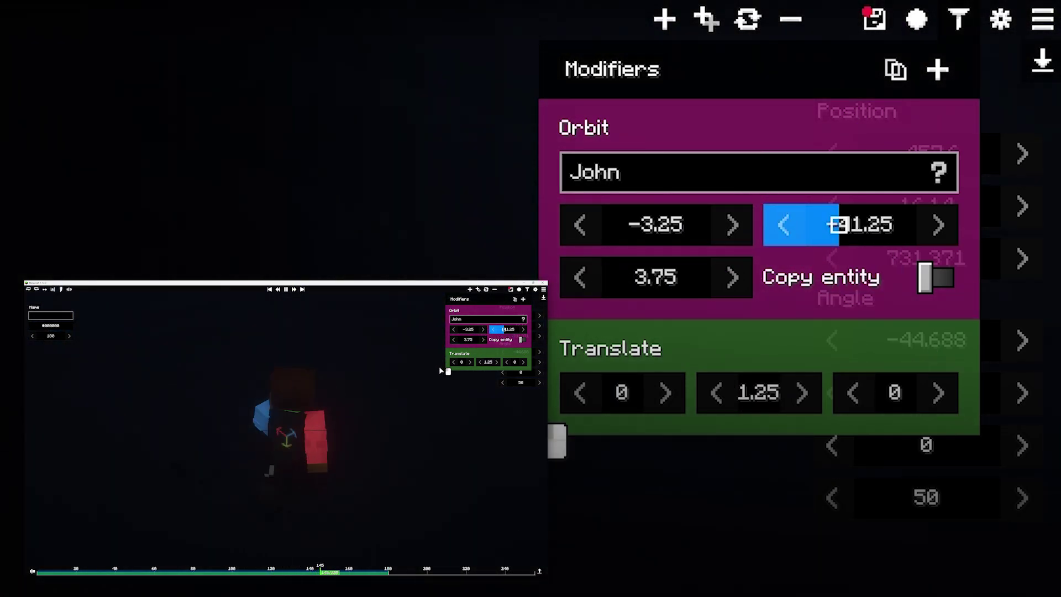
pyautogui.moveTo(440, 368); pyautogui.dragTo(469, 364)
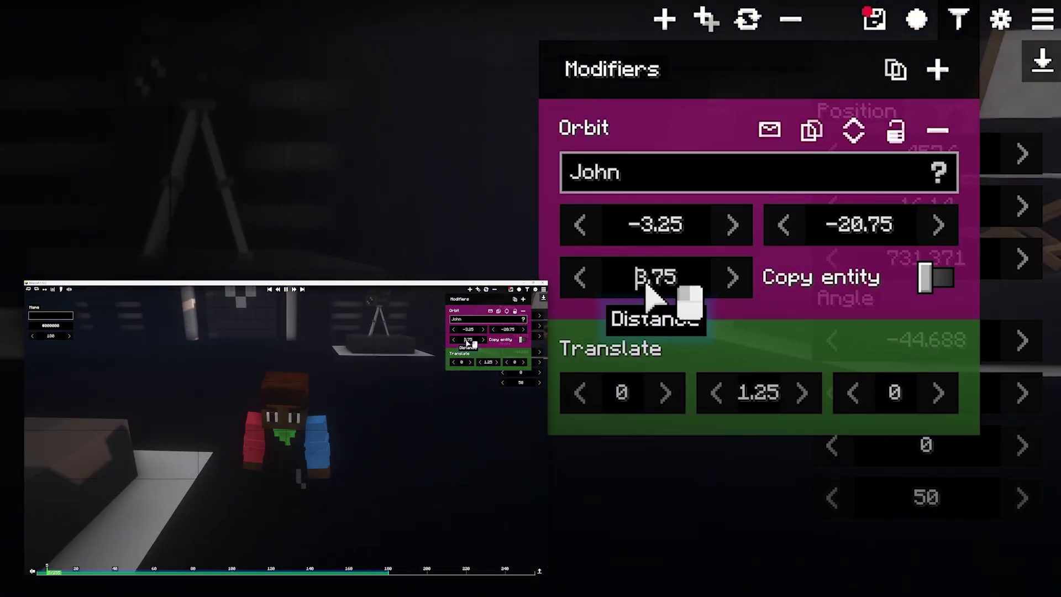
pyautogui.moveTo(650, 293); pyautogui.dragTo(684, 286)
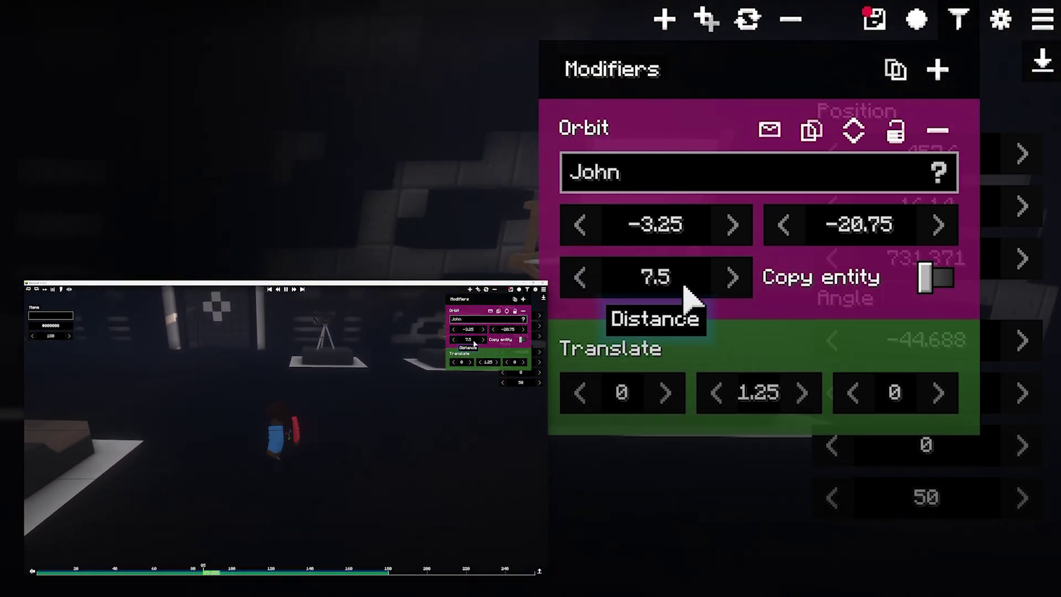
pyautogui.click(939, 279)
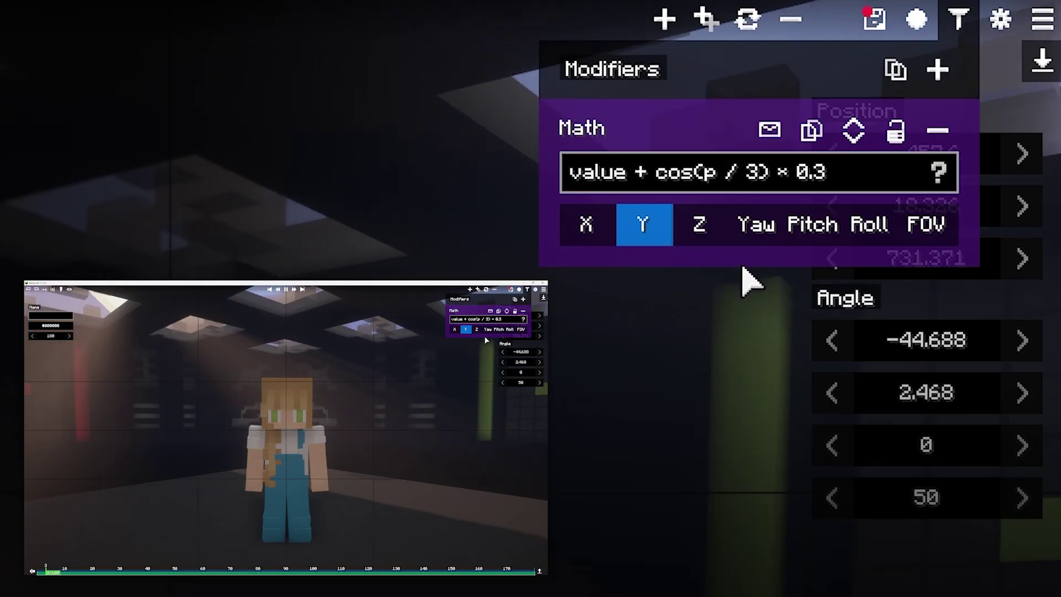
# Toggle the Math modifier's effect on the Roll and Z camera properties
pyautogui.click(856, 231)
pyautogui.click(841, 228)
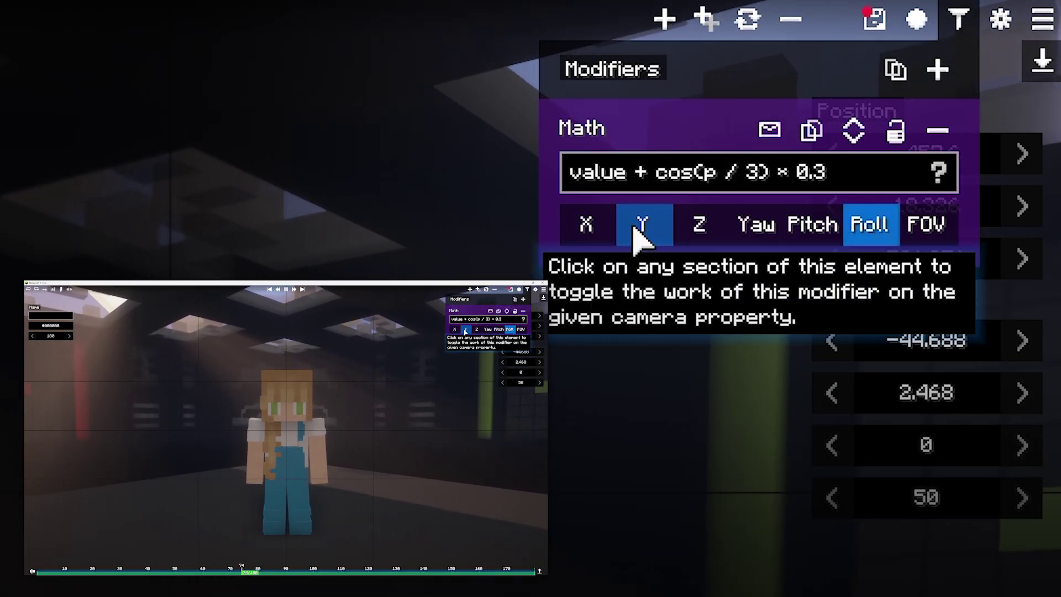
pyautogui.click(695, 228)
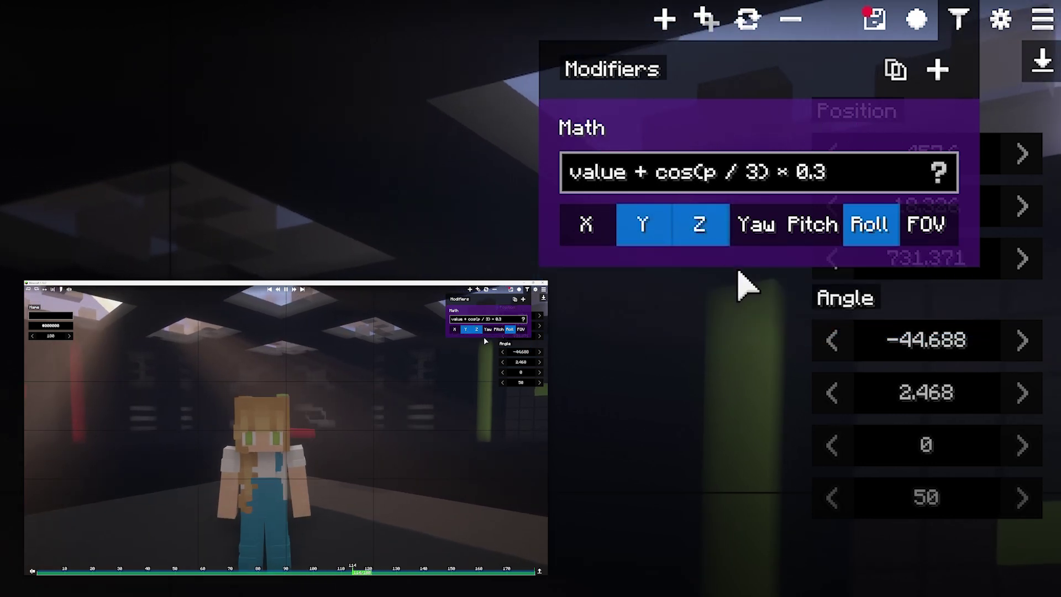
pyautogui.click(868, 225)
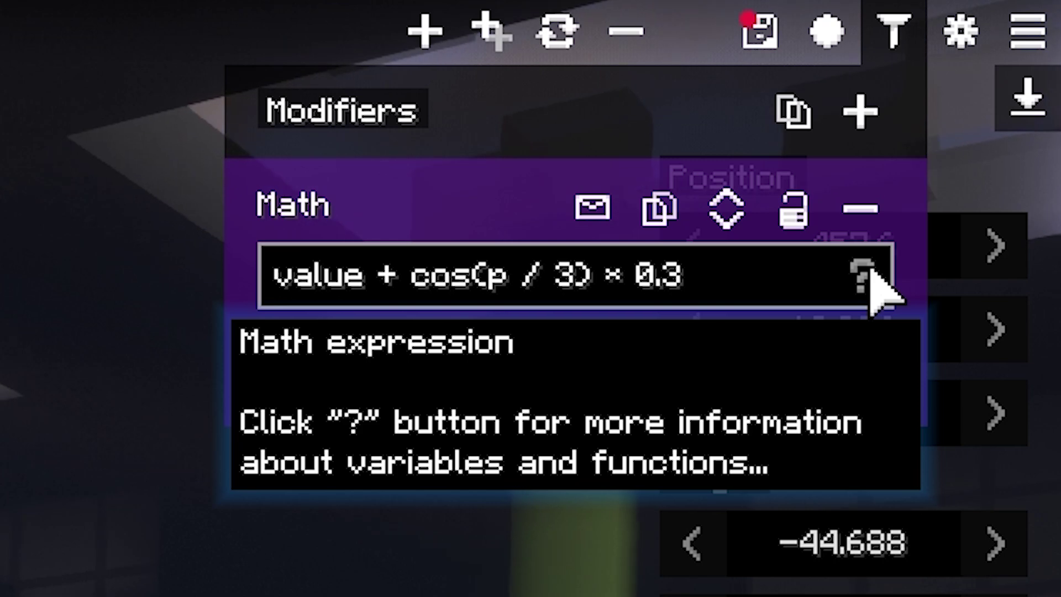
# Open the Math Expressions help page and read its syntax, example expression and operator table
pyautogui.click(863, 277)
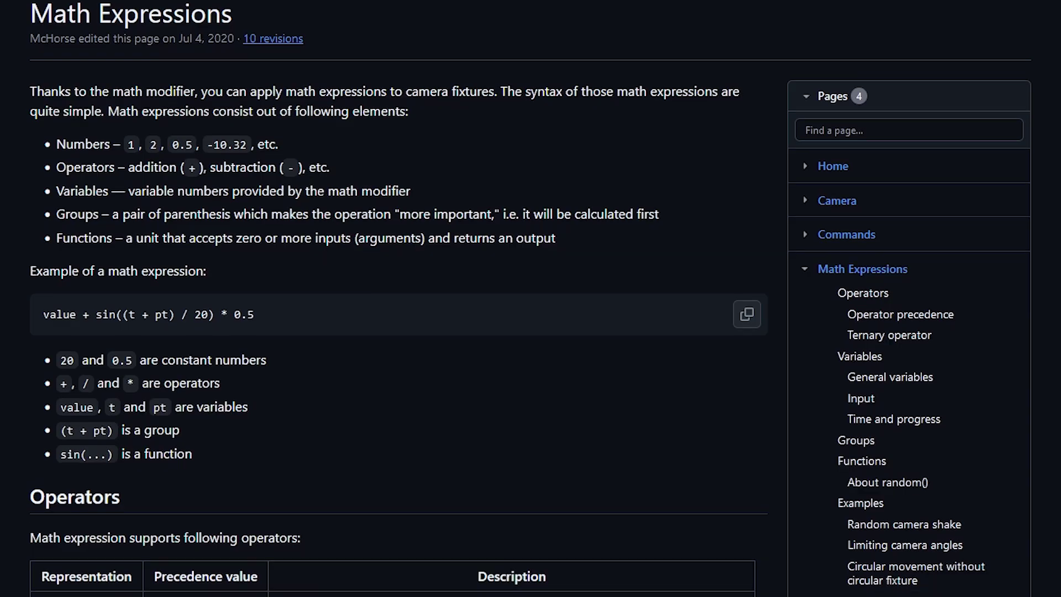
pyautogui.scroll(-3, 530, 299)
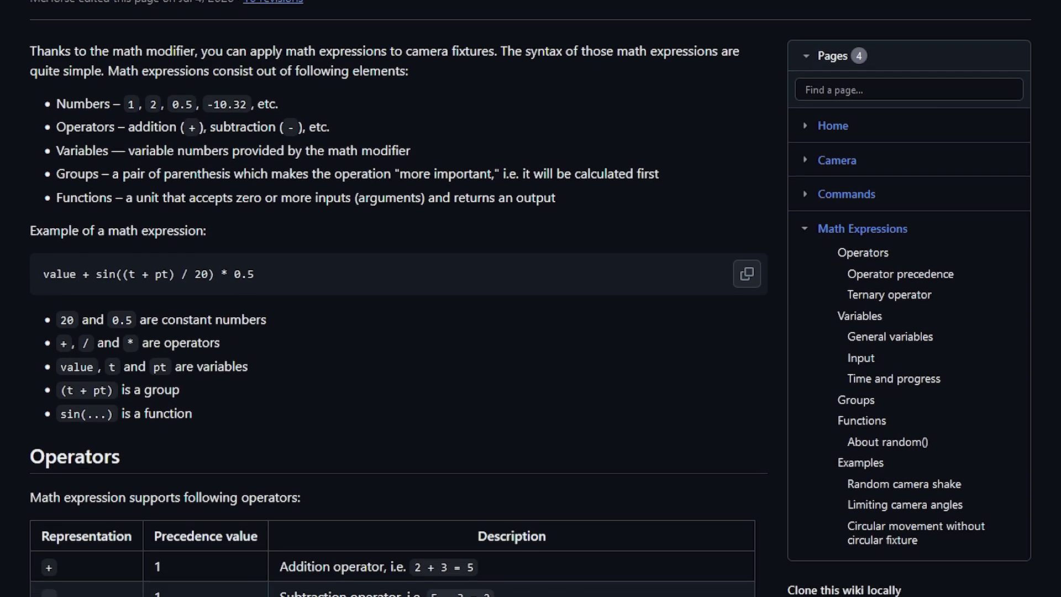
pyautogui.scroll(-2, 531, 298)
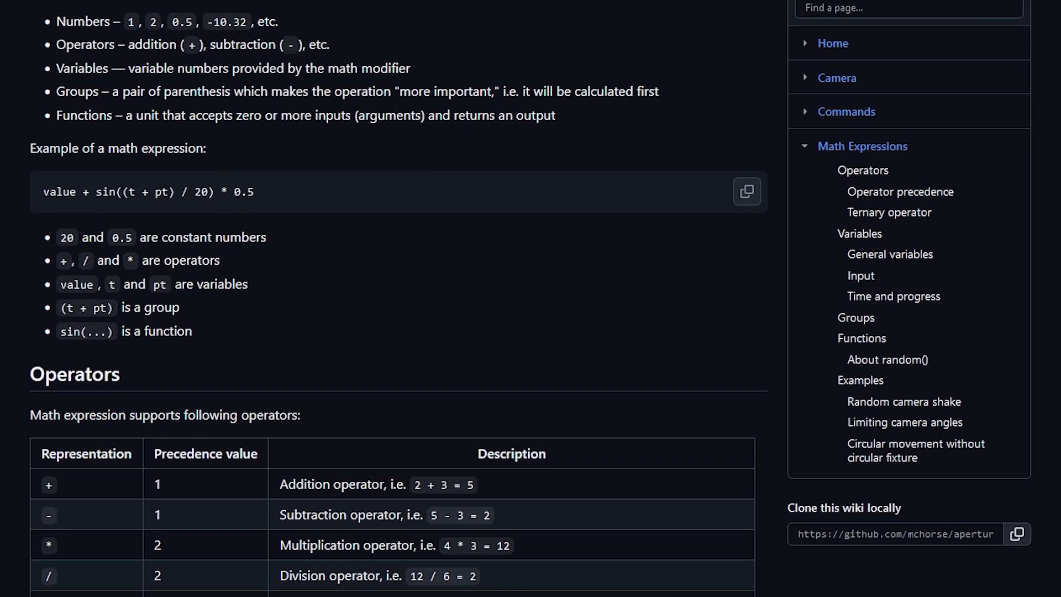
pyautogui.scroll(-1, 531, 299)
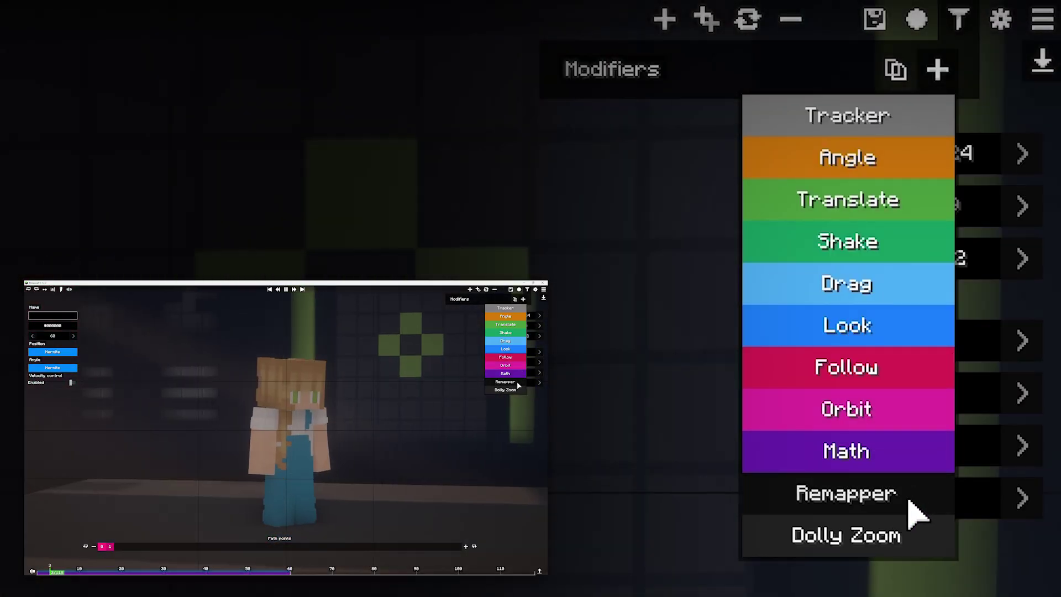
# Add a Remapper modifier with the expression sin(t/20) and reshape its keyframe curve with the first keyframe's Bezier handle
pyautogui.click(901, 509)
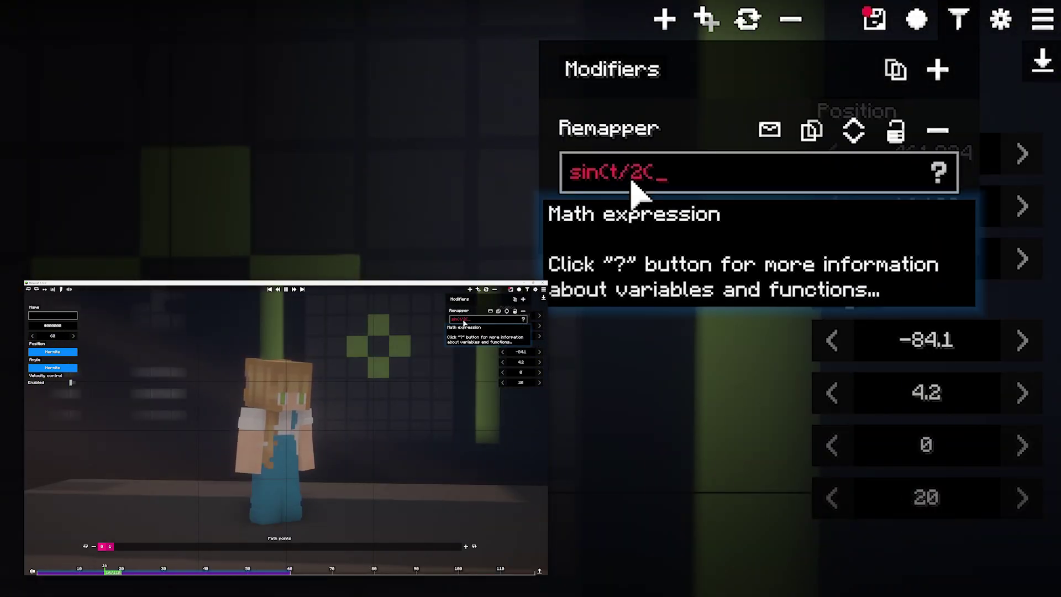
pyautogui.write('sin(t/2)')
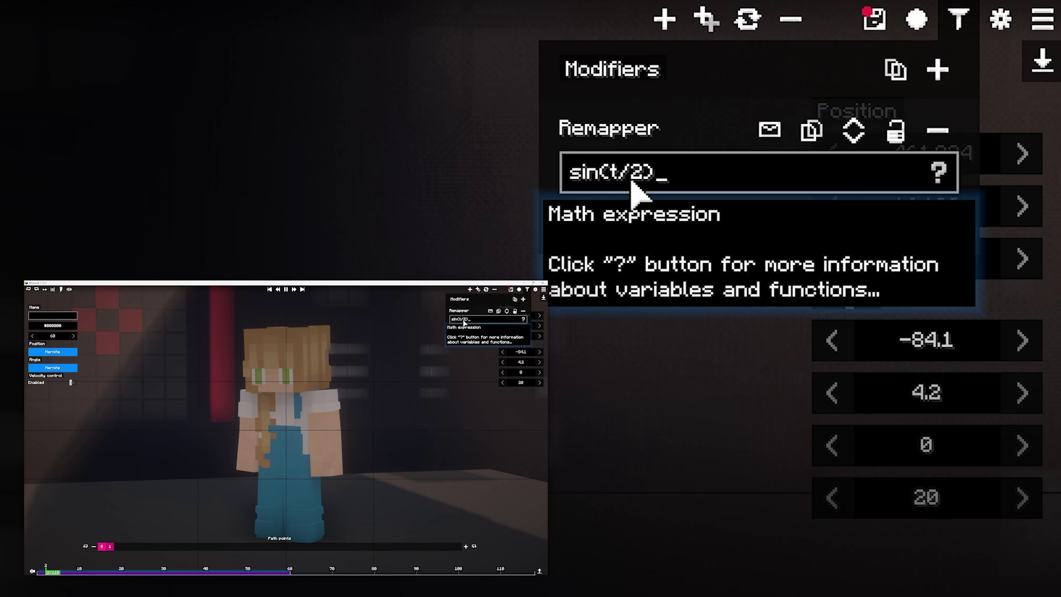
pyautogui.press('Left')
pyautogui.write('0')
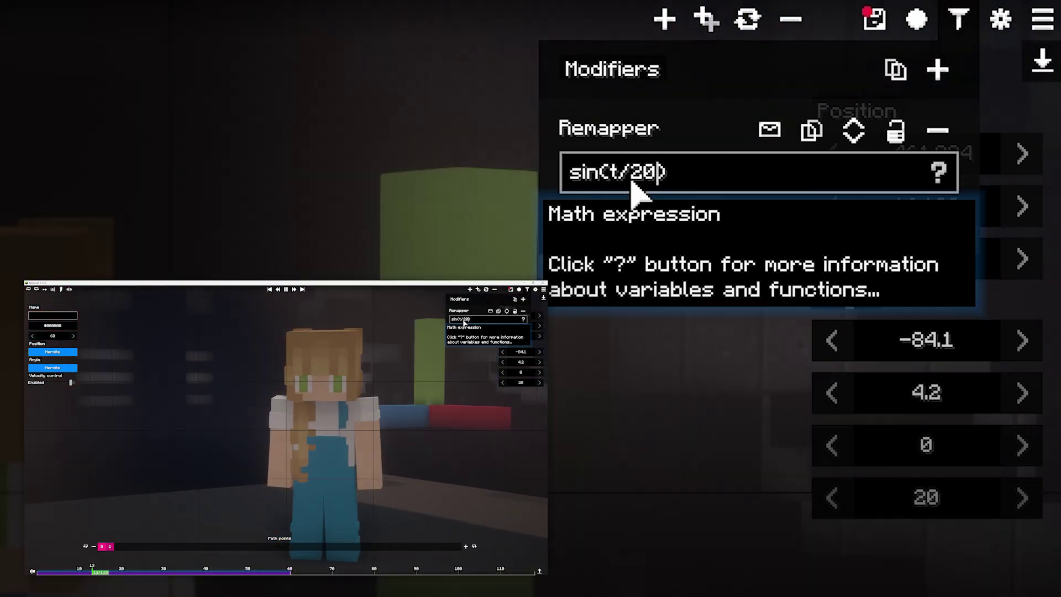
pyautogui.write('0')
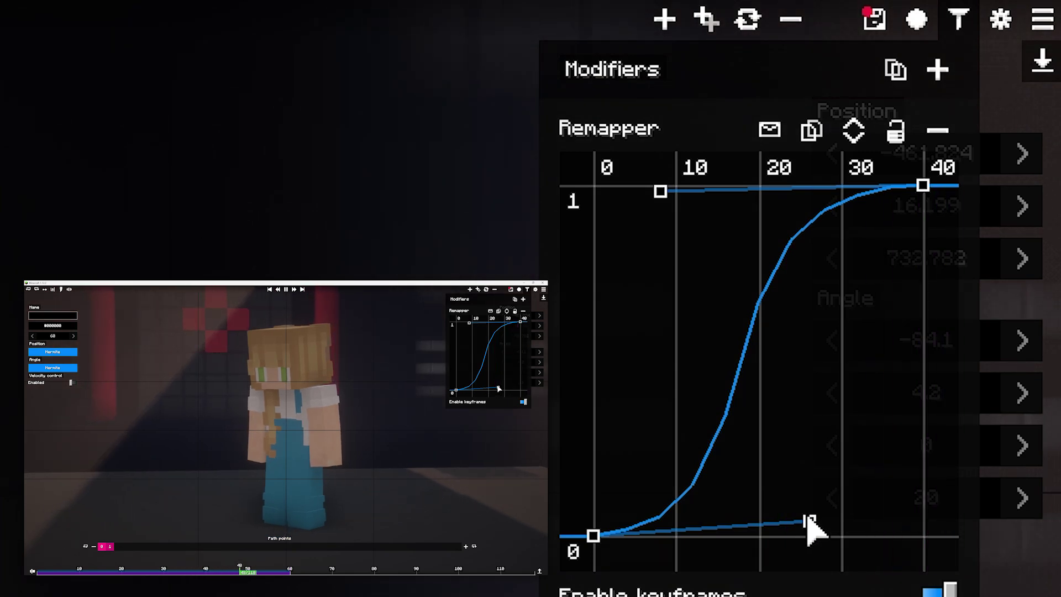
pyautogui.moveTo(810, 528); pyautogui.dragTo(903, 554)
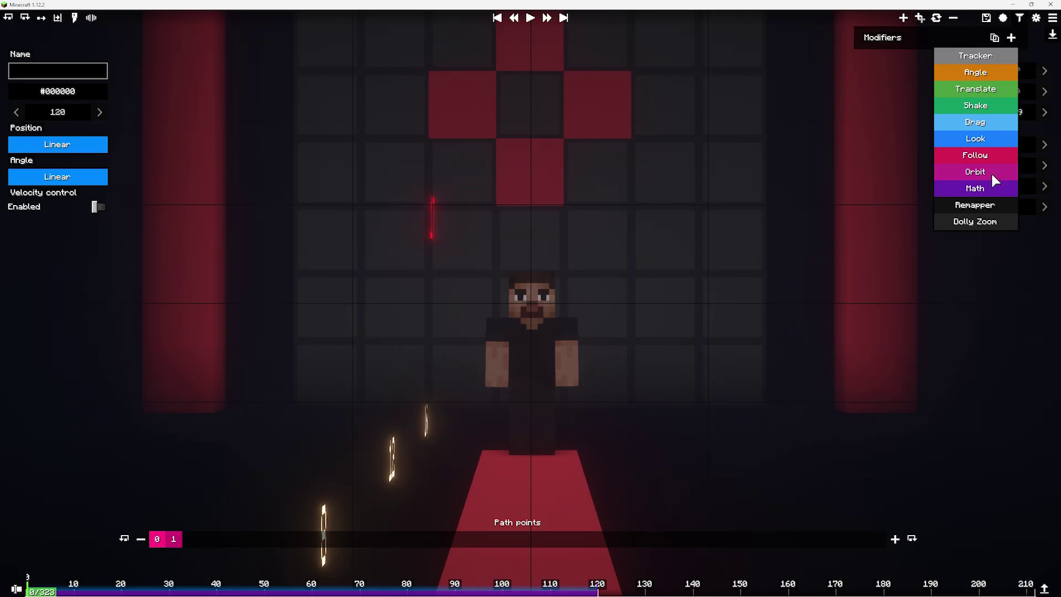
pyautogui.click(991, 171)
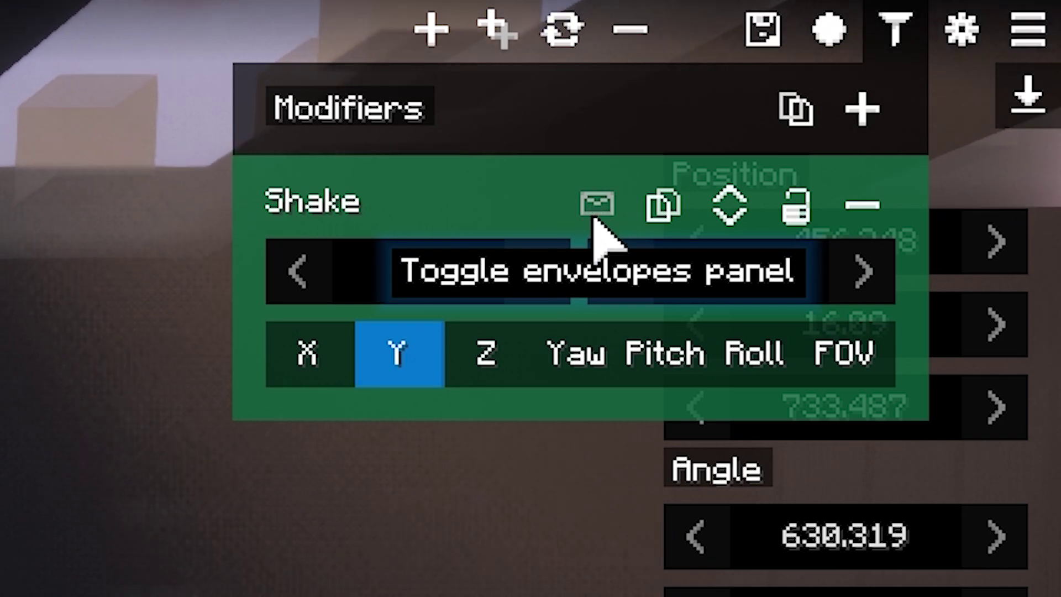
# Enable the Shake modifier's envelope with Relative off and set its ending point to 92
pyautogui.click(597, 204)
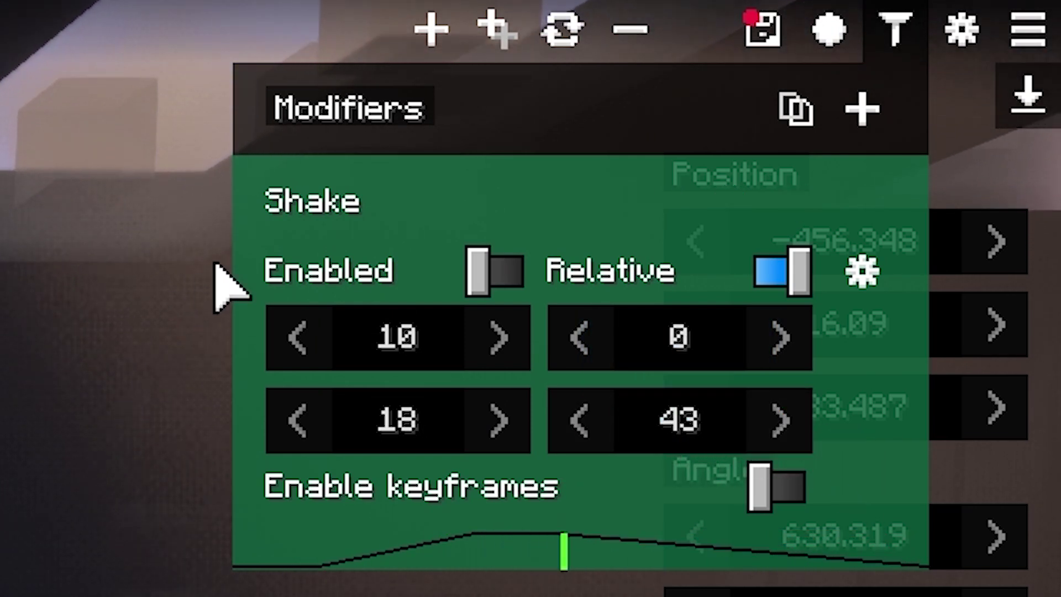
pyautogui.click(497, 271)
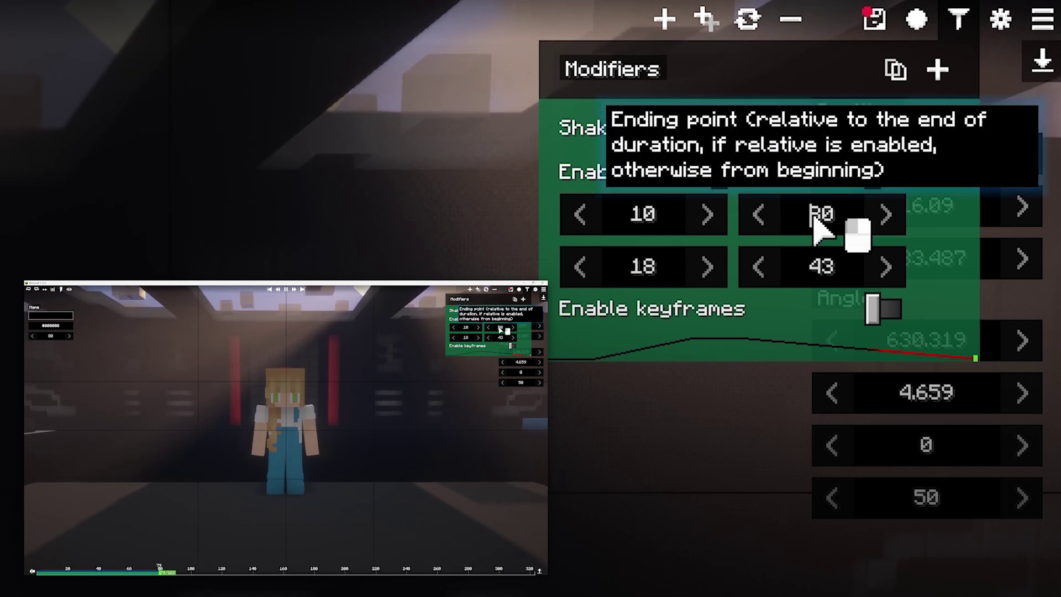
pyautogui.write('92')
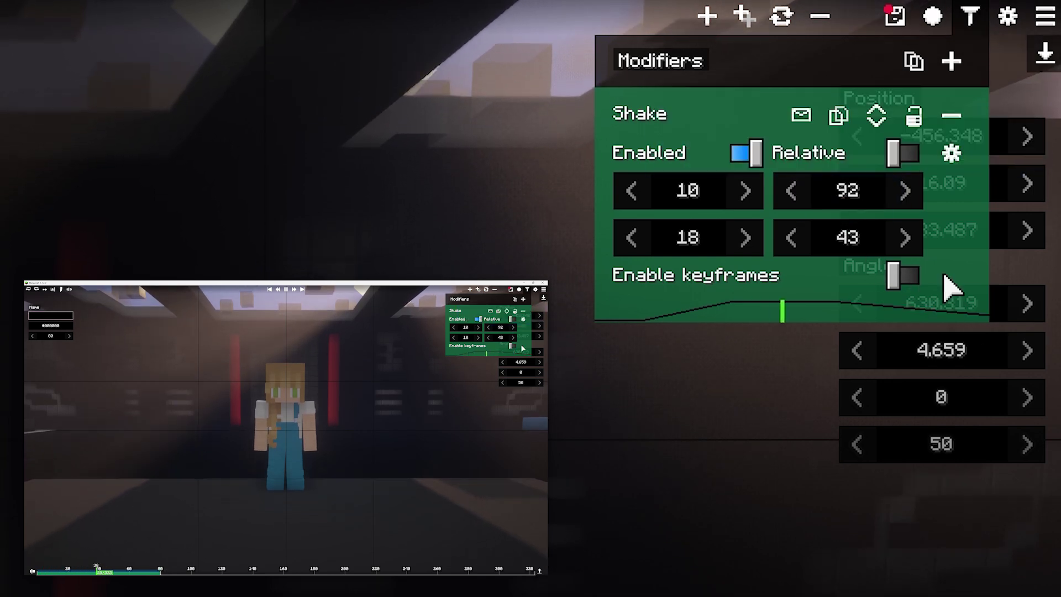
# Browse the interpolation choices for the Shake envelope
pyautogui.click(952, 154)
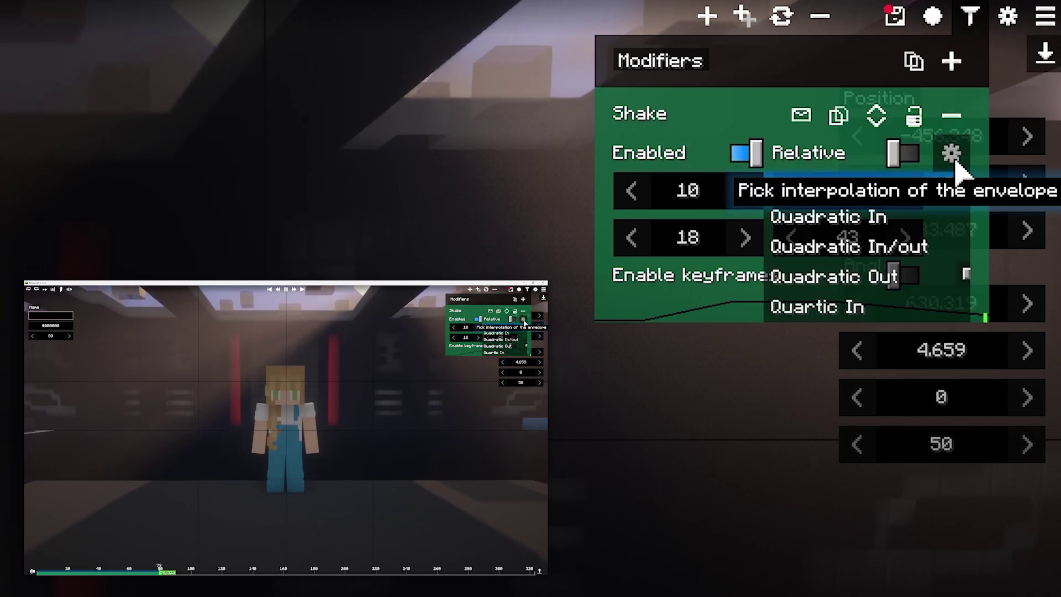
pyautogui.moveTo(970, 268); pyautogui.dragTo(972, 213)
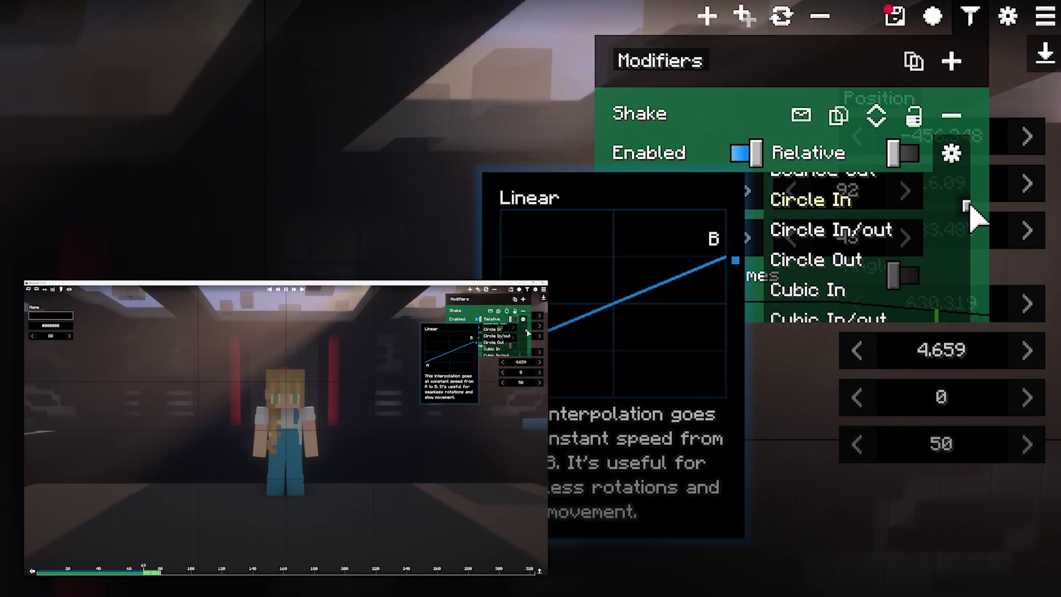
pyautogui.click(883, 213)
# Enable keyframes for the Shake envelope and set the keyframe interpolation to Bezier
pyautogui.click(900, 279)
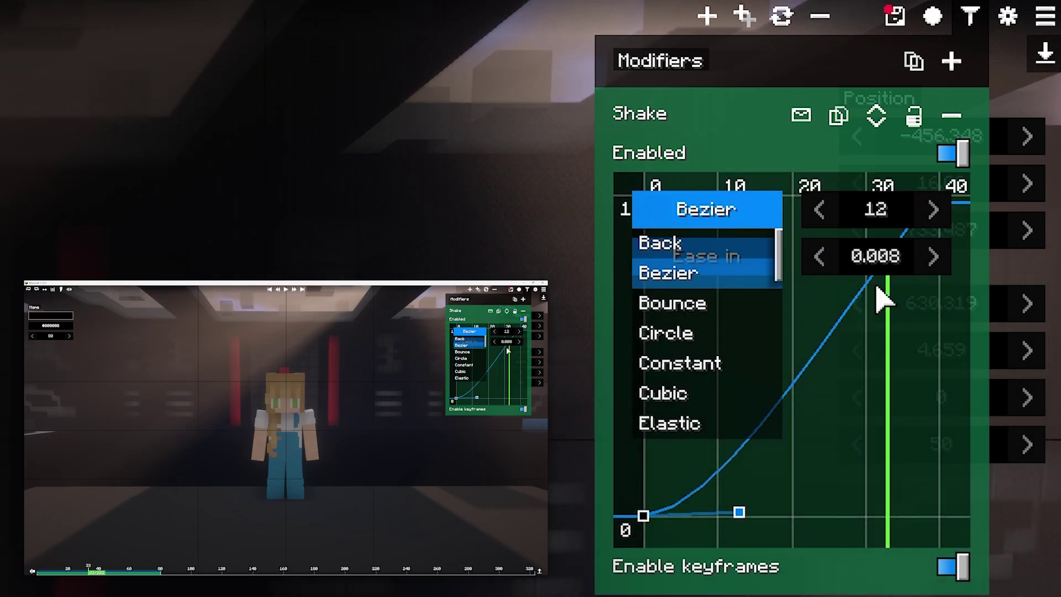
pyautogui.click(704, 277)
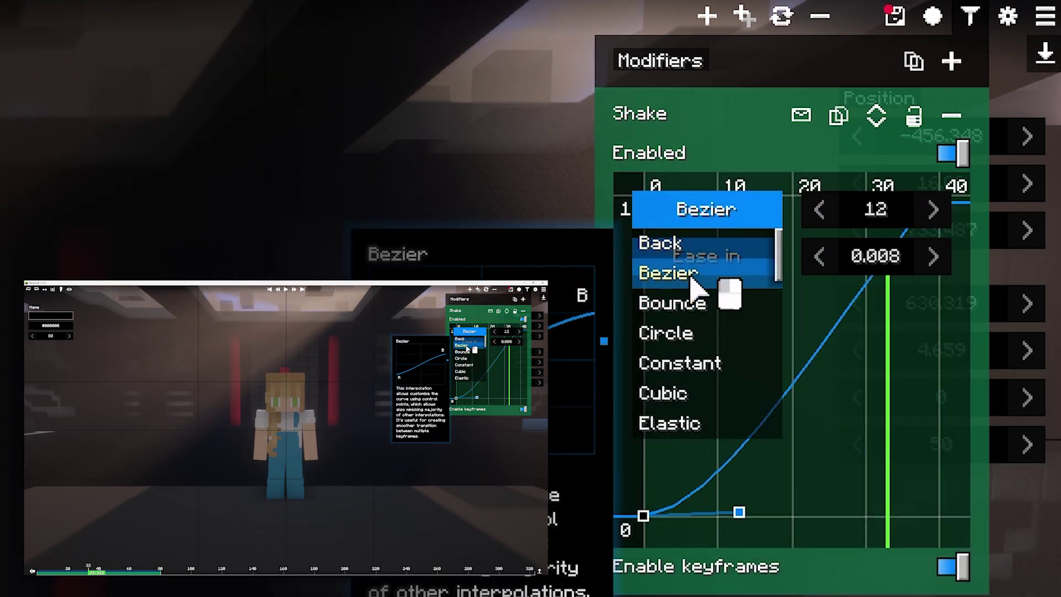
pyautogui.click(739, 513)
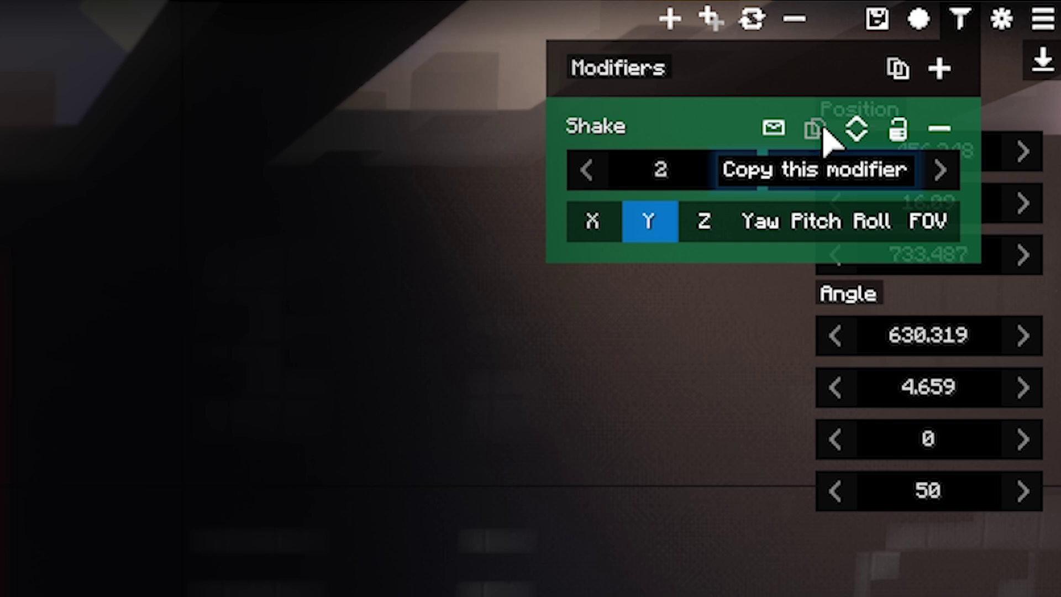
# Copy the Shake modifier and paste several duplicates of it onto the clip
pyautogui.click(905, 75)
pyautogui.click(906, 73)
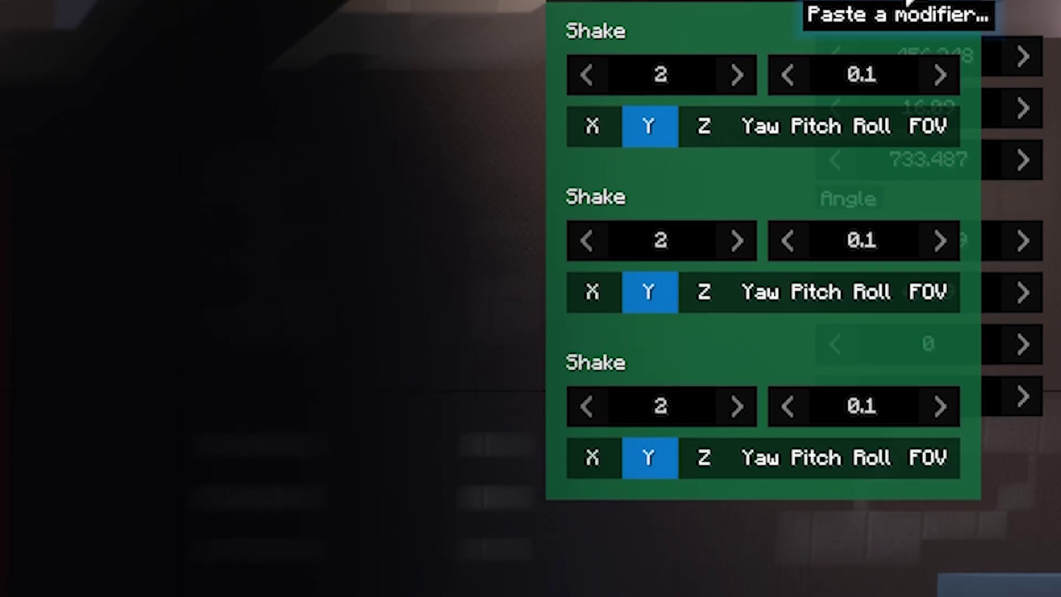
pyautogui.click(905, 73)
pyautogui.click(905, 73)
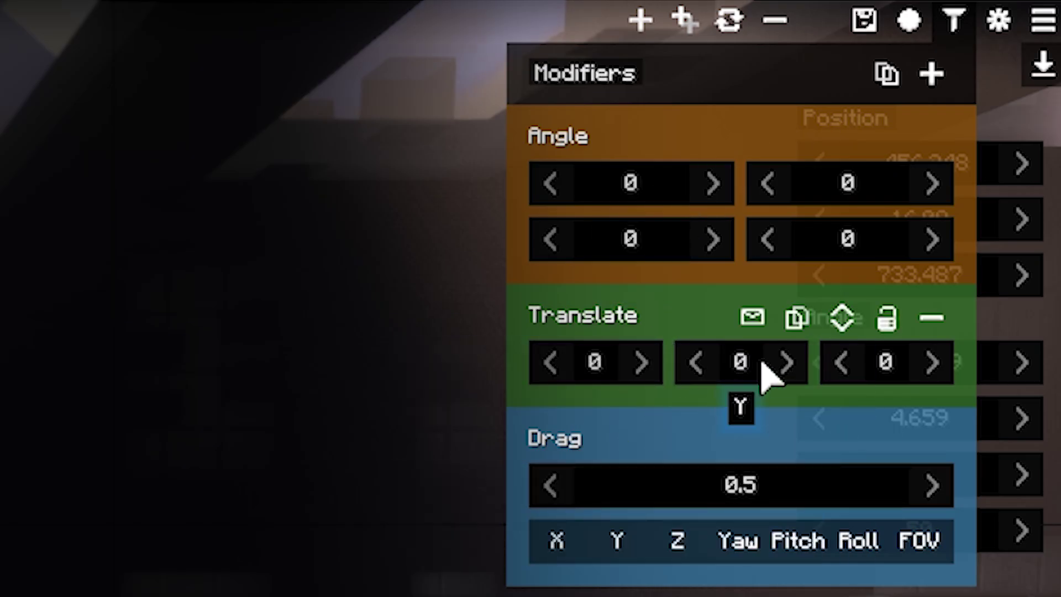
# Reorder the Angle, Translate and Drag modifiers by moving them up and down in the application order
pyautogui.click(851, 313)
pyautogui.click(845, 271)
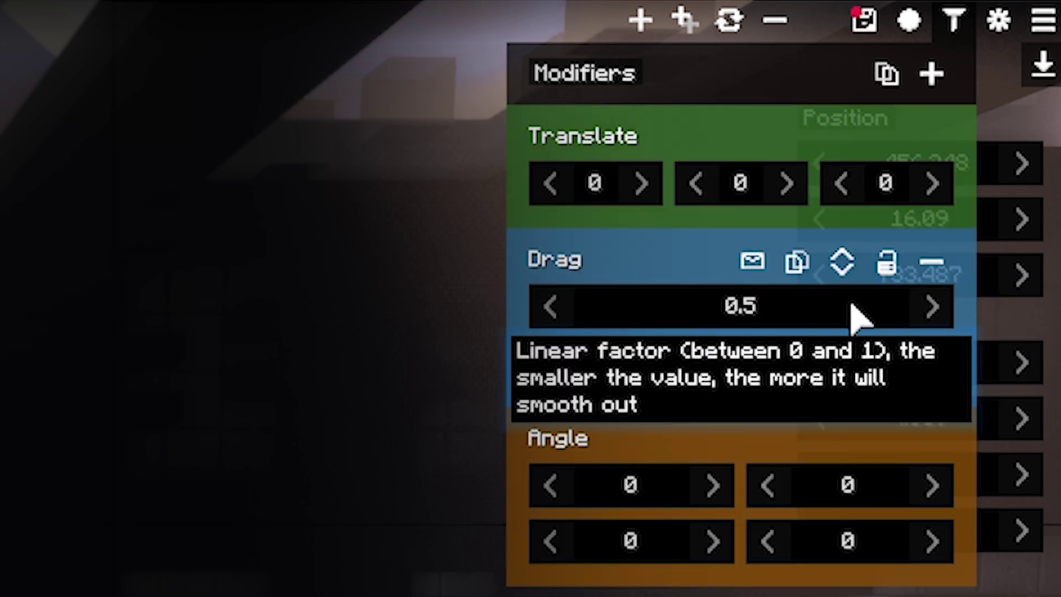
pyautogui.click(855, 440)
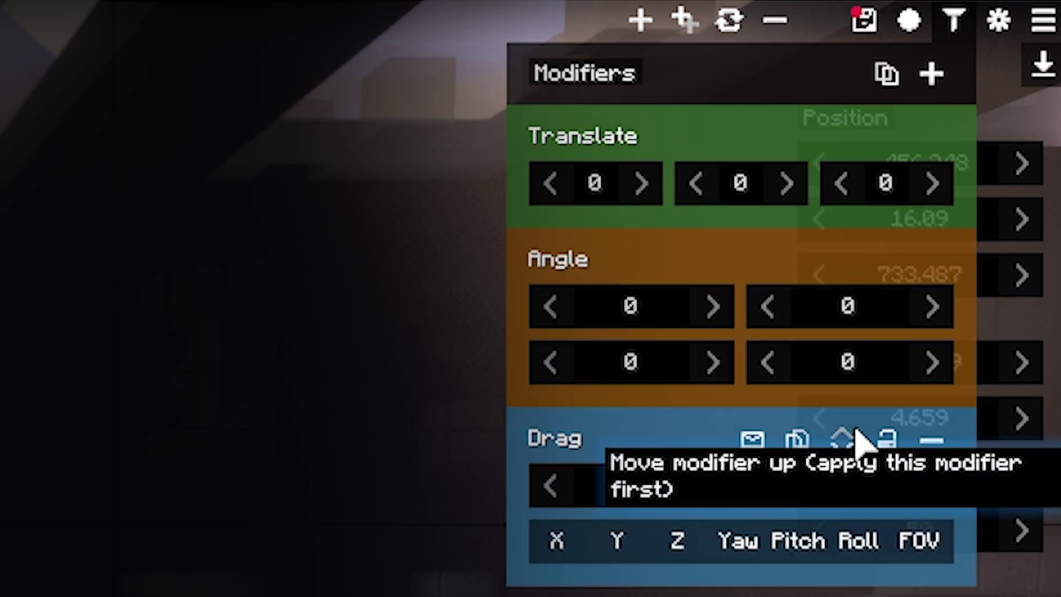
pyautogui.click(851, 259)
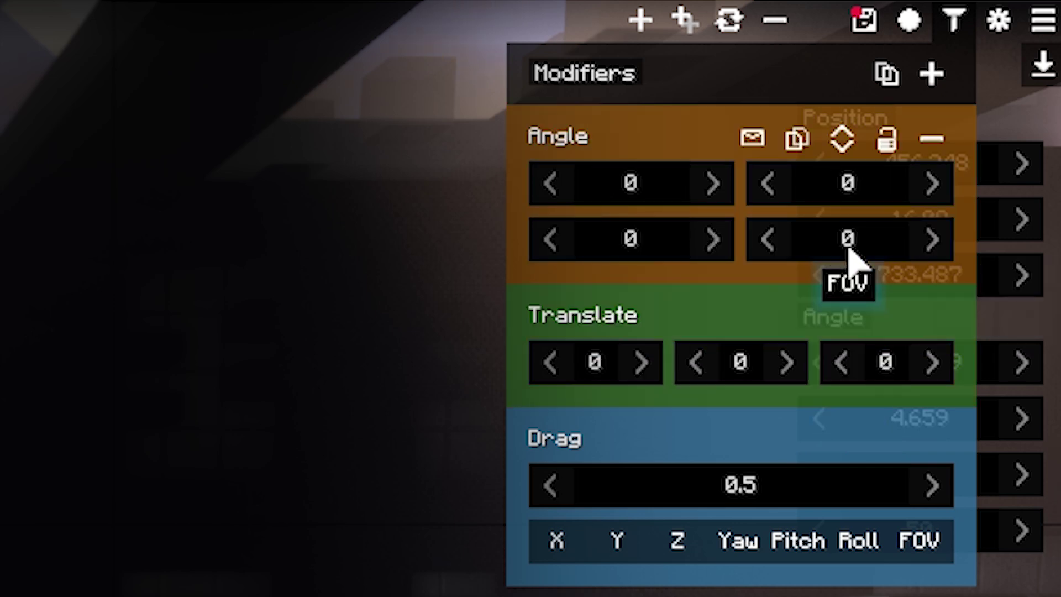
pyautogui.click(844, 326)
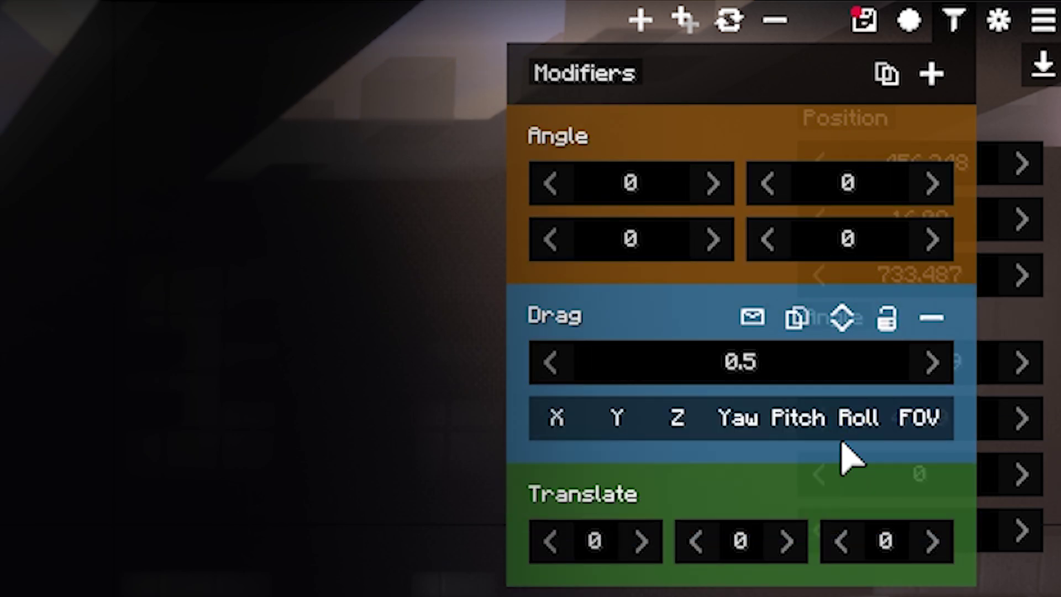
pyautogui.click(842, 492)
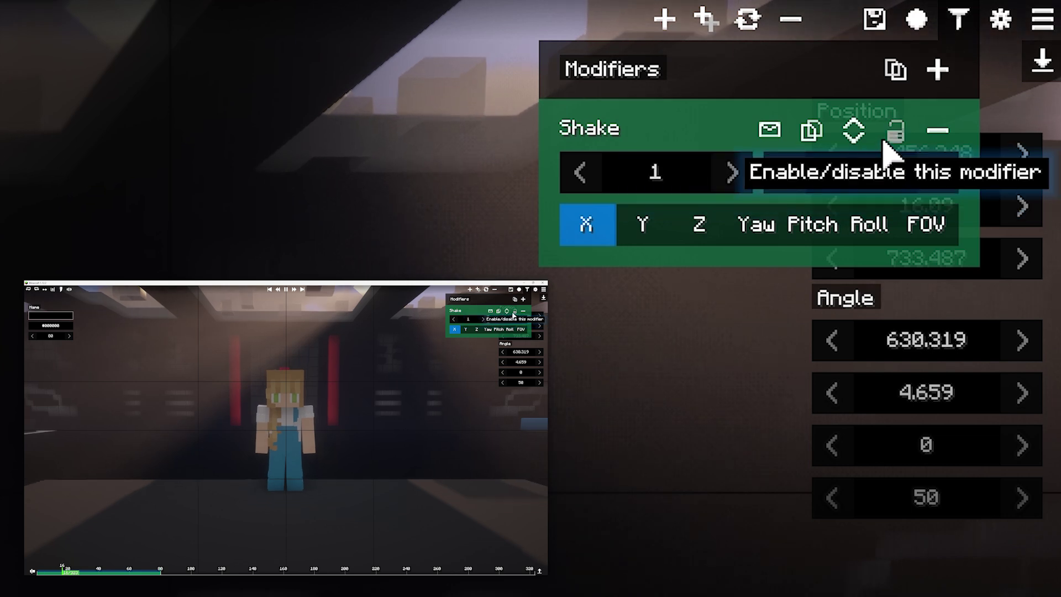
# Toggle the Shake modifier's enabled state and remove the modifier from the clip
pyautogui.click(901, 143)
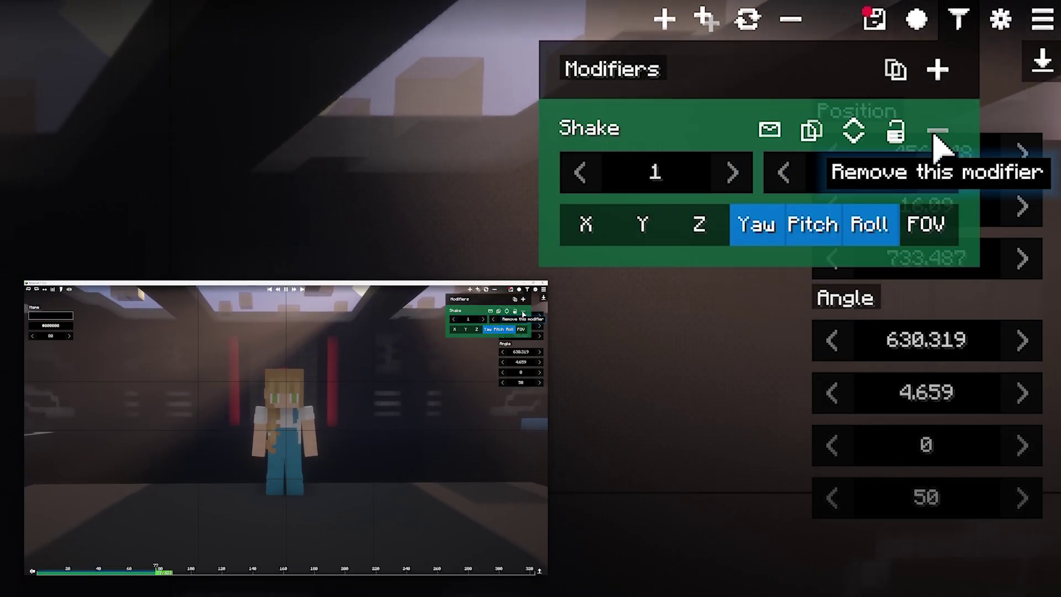
pyautogui.click(948, 132)
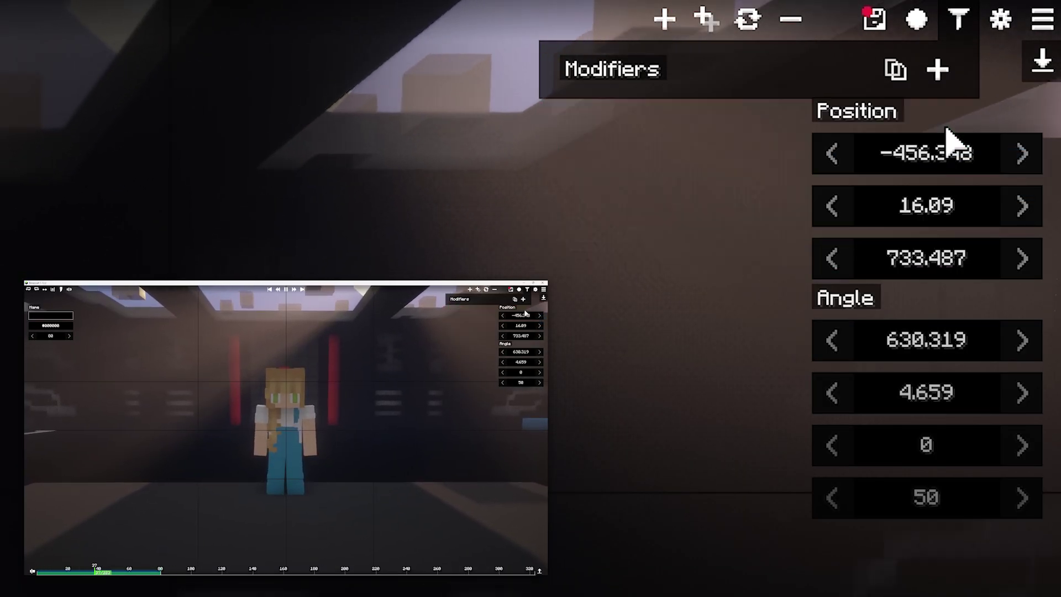